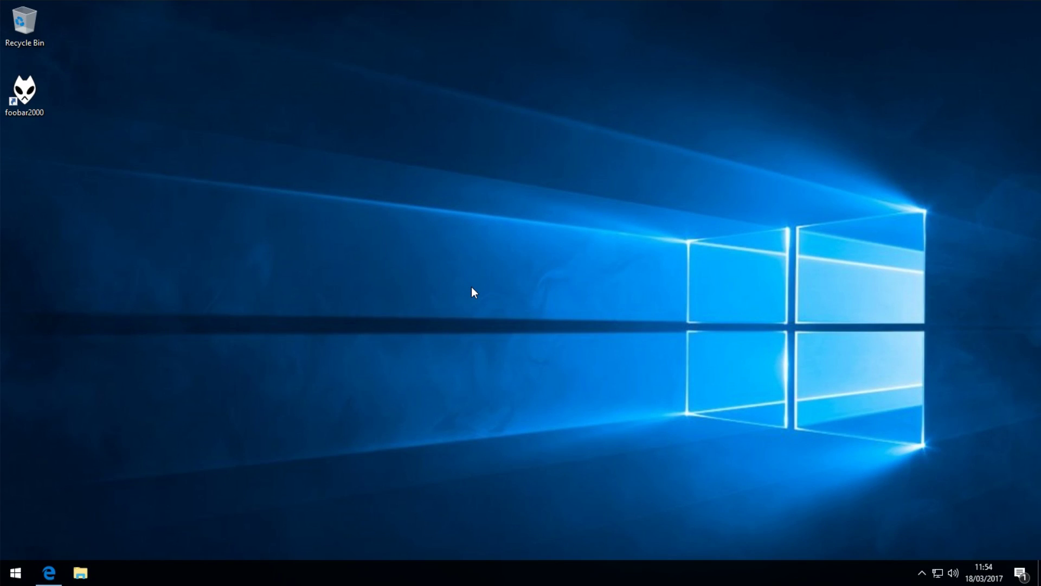
Open Edge on the TenForums fast startup guide and scroll to Option Two's download
left_click(48, 572)
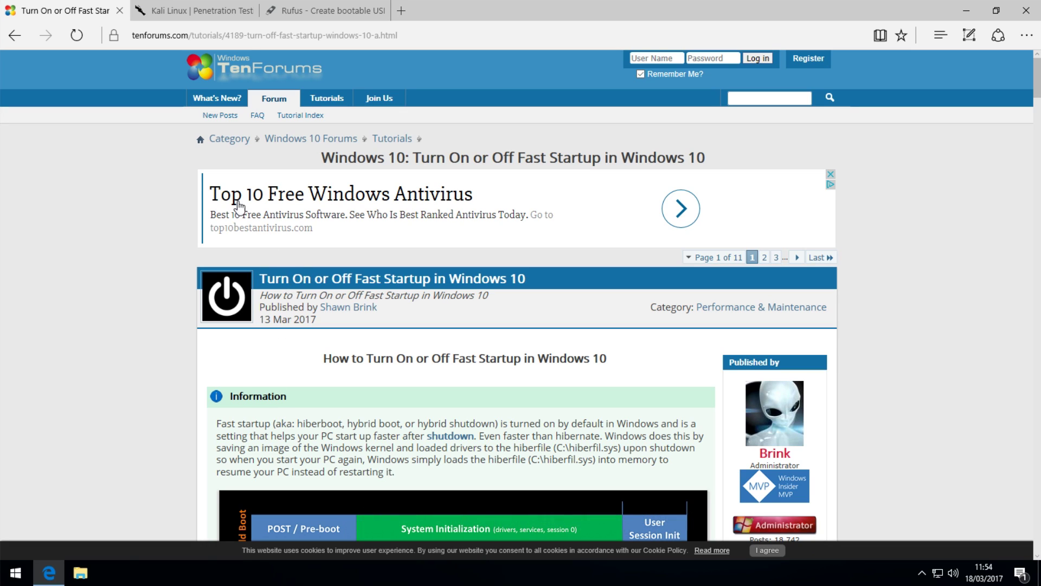
scroll(377, 243, "down", 1)
scroll(378, 244, "down", 20)
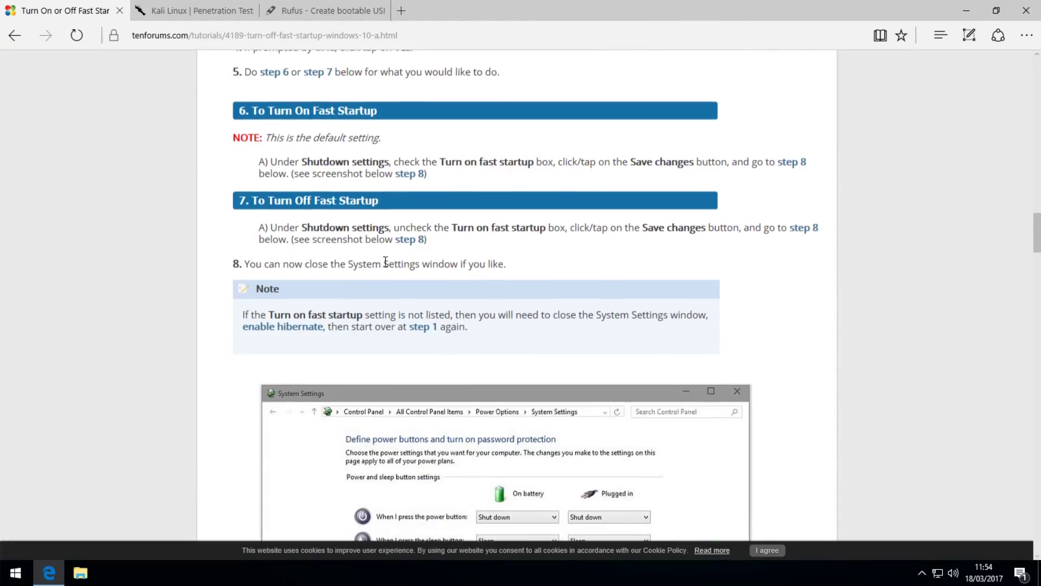
scroll(382, 299, "down", 7)
scroll(385, 261, "up", 2)
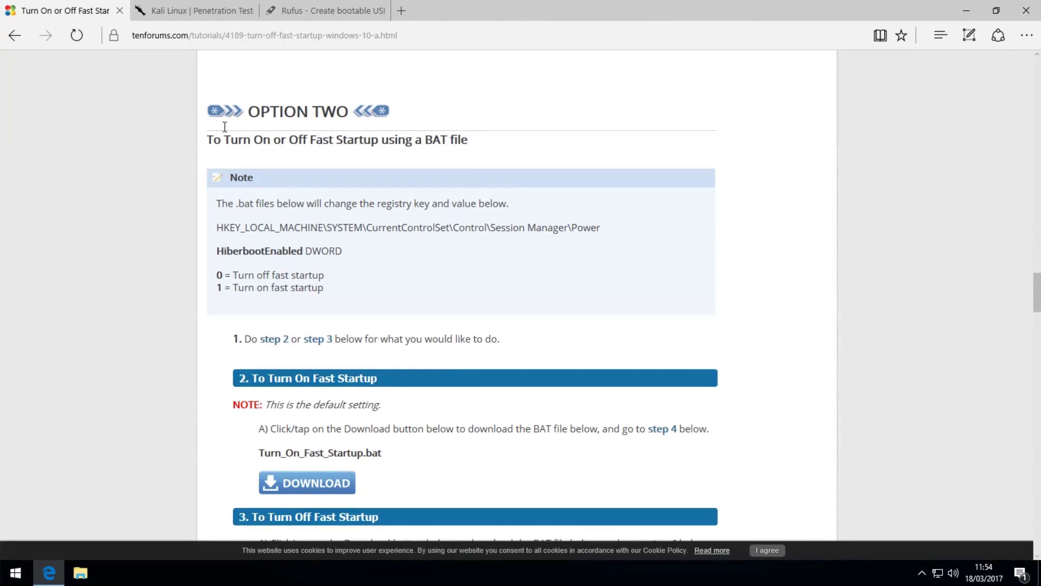
scroll(387, 227, "down", 4)
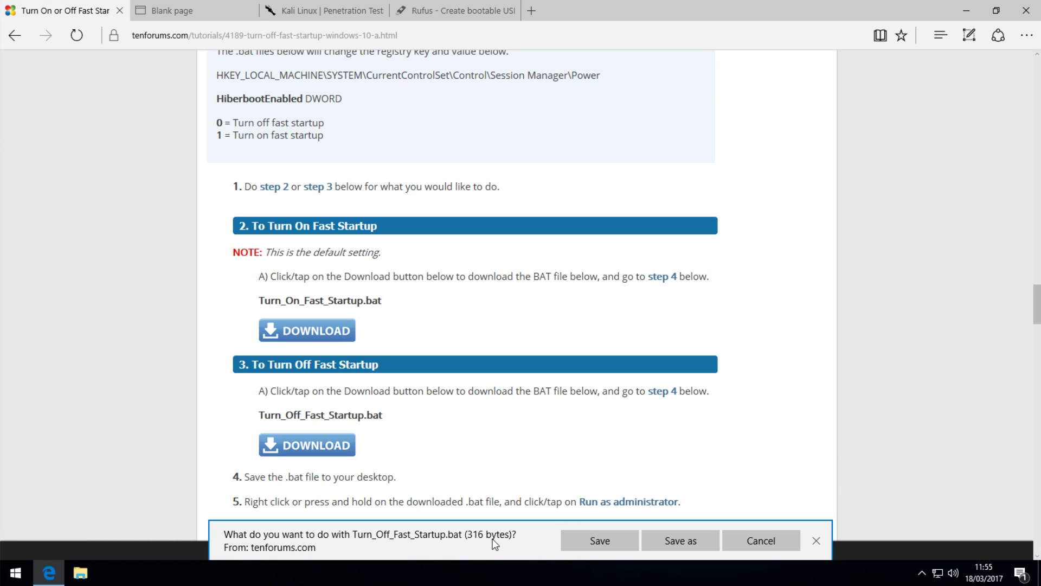
Save Turn_Off_Fast_Startup.bat, run it as administrator, then close Downloads and the tutorial tab
left_click(610, 546)
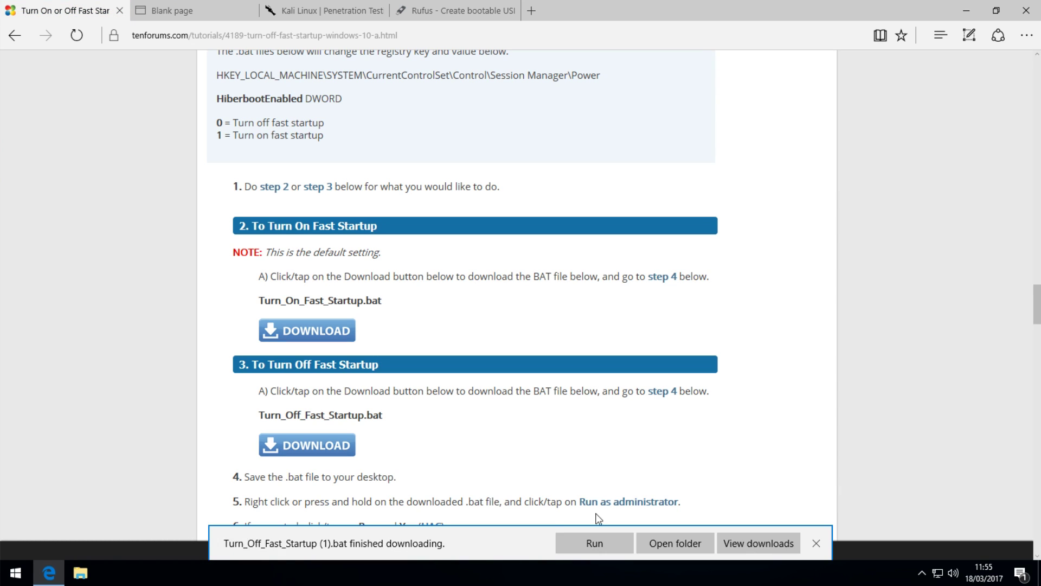
left_click(675, 543)
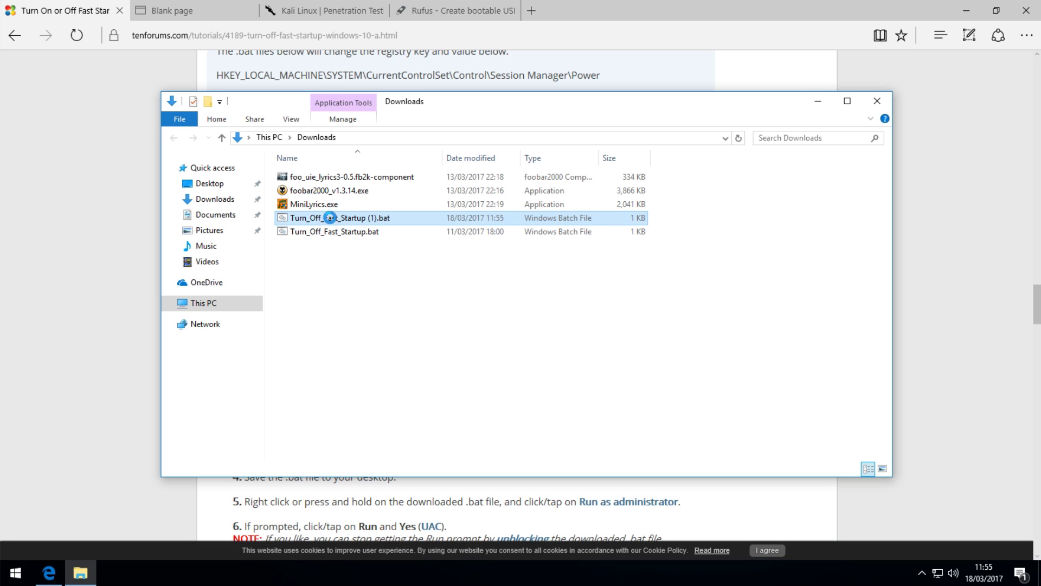
right_click(330, 217)
left_click(381, 271)
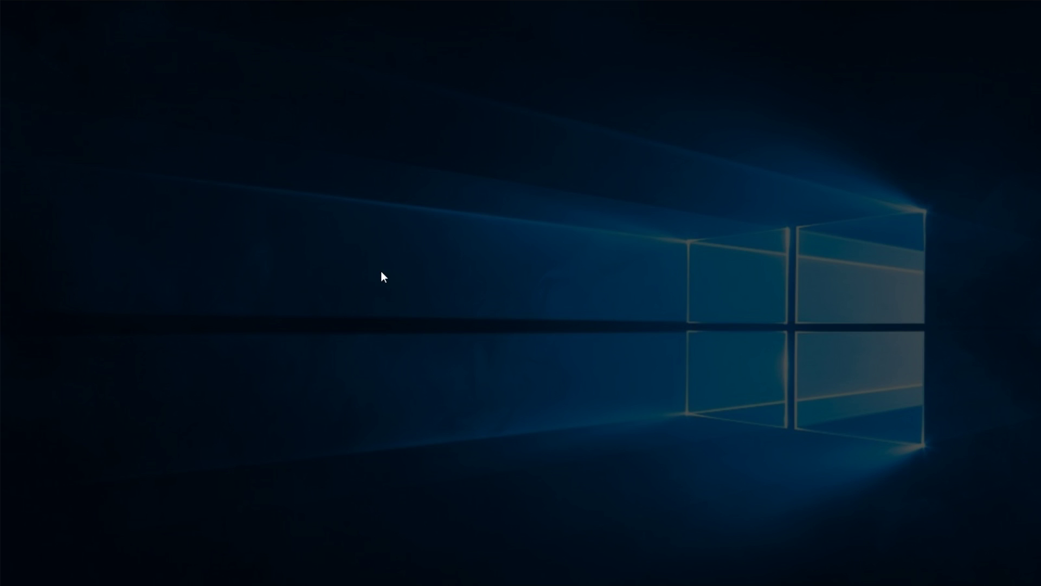
left_click(471, 377)
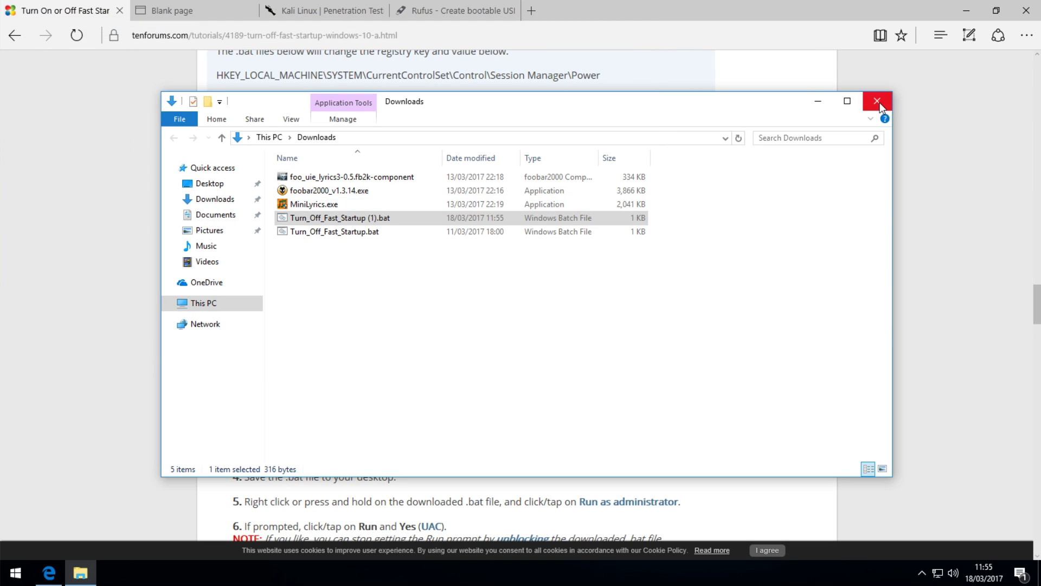
left_click(877, 101)
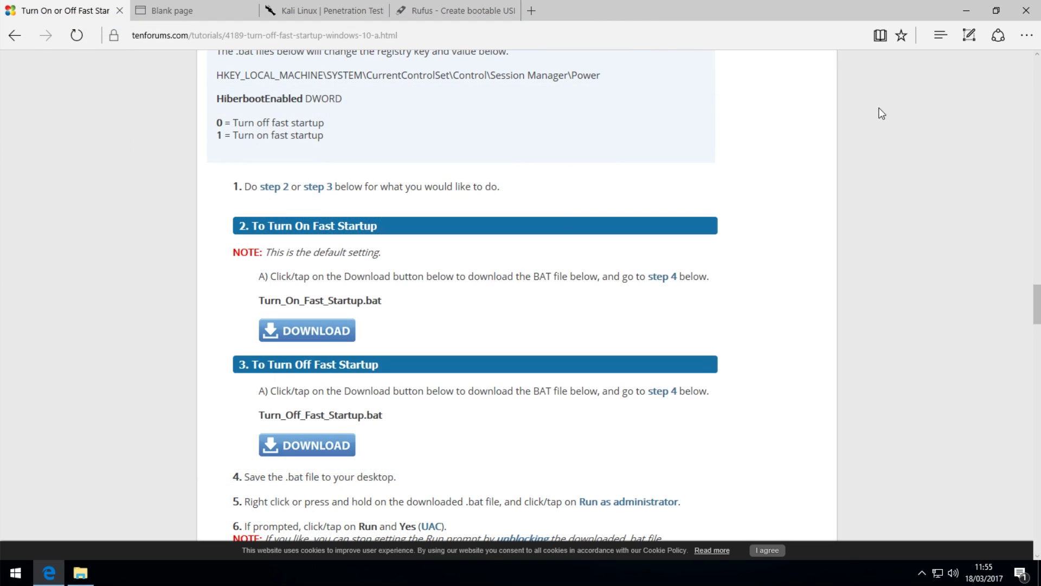
left_click(119, 10)
Close the blank tab and go to the Download Kali Linux page on kali.org
left_click(119, 11)
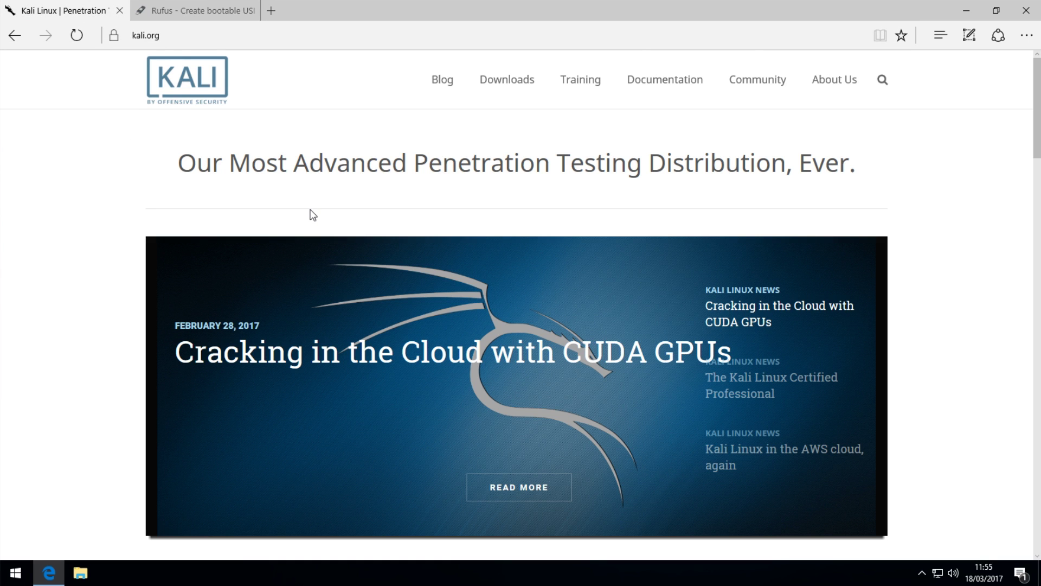
left_click(144, 34)
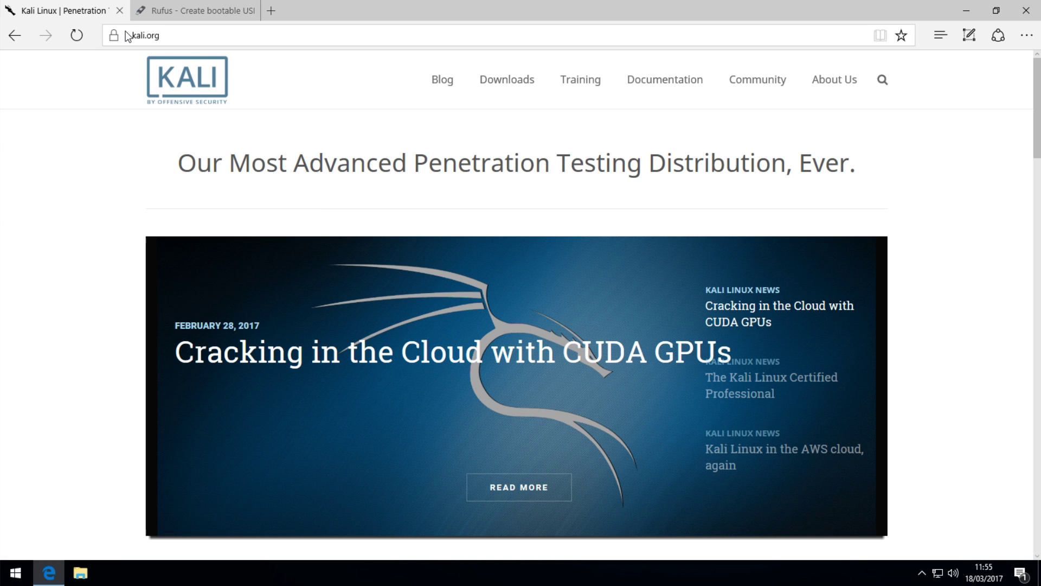
mouse_move(526, 89)
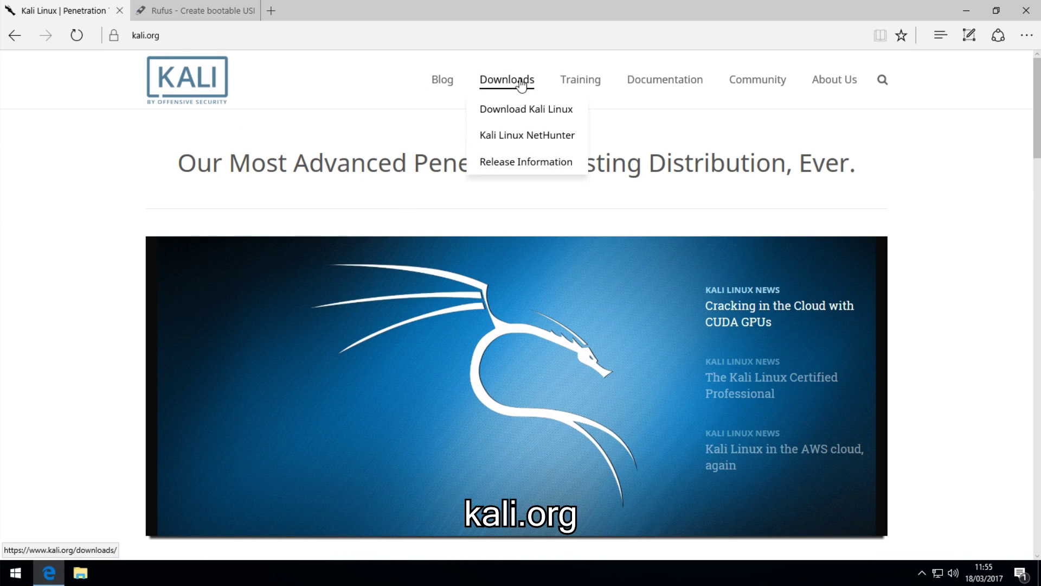
left_click(524, 113)
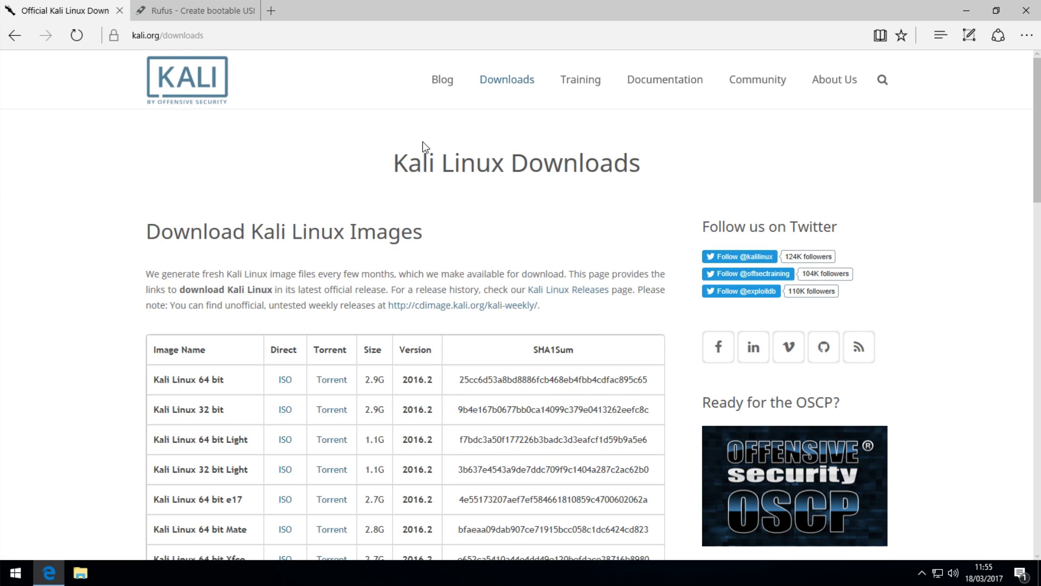
scroll(425, 146, "down", 3)
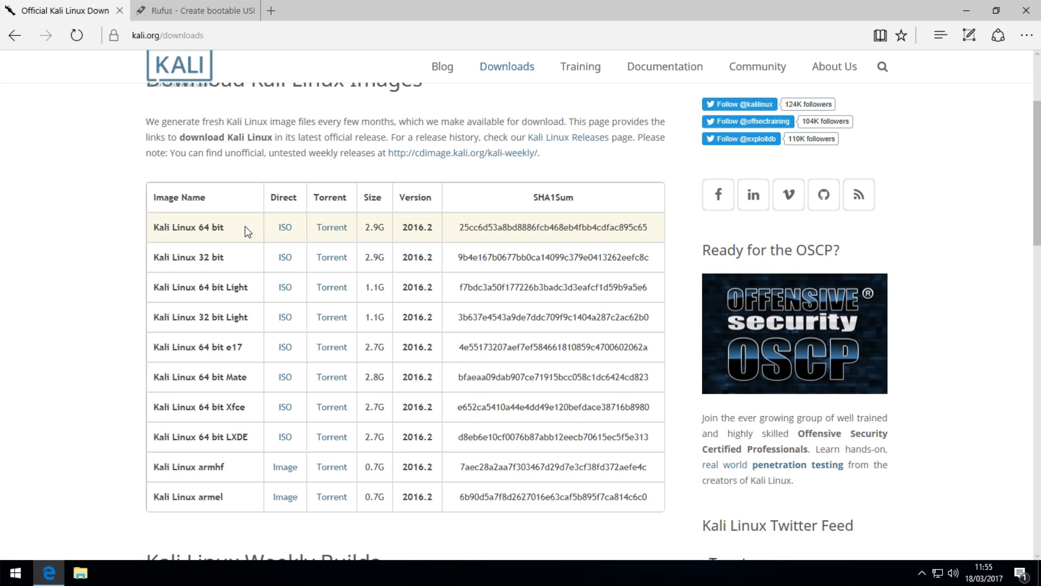
Download and save the Kali Linux 64 bit Mate ISO
left_click_drag(231, 229, 156, 261)
left_click(155, 260)
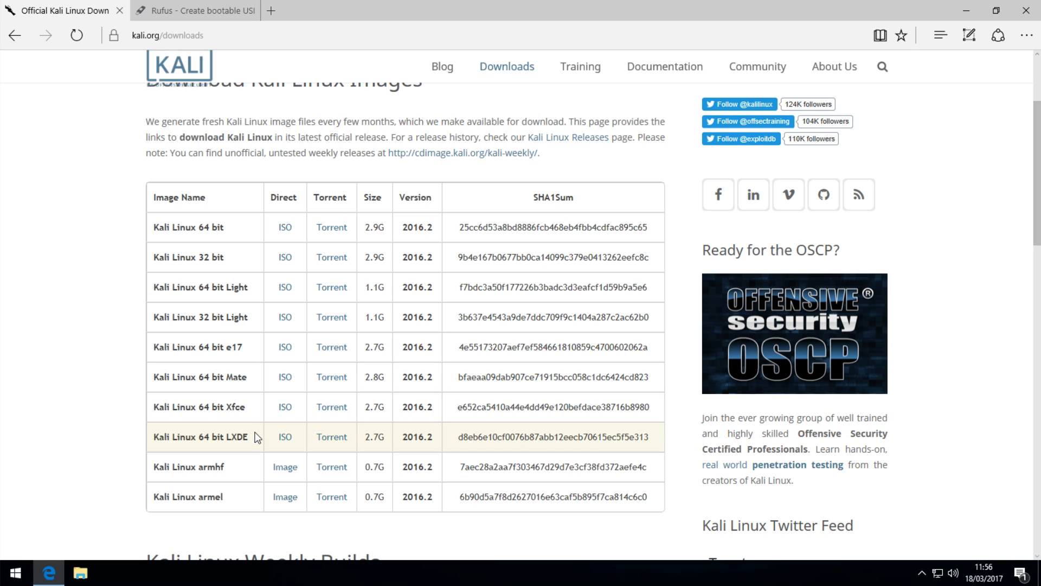
left_click_drag(255, 436, 174, 436)
left_click(210, 433)
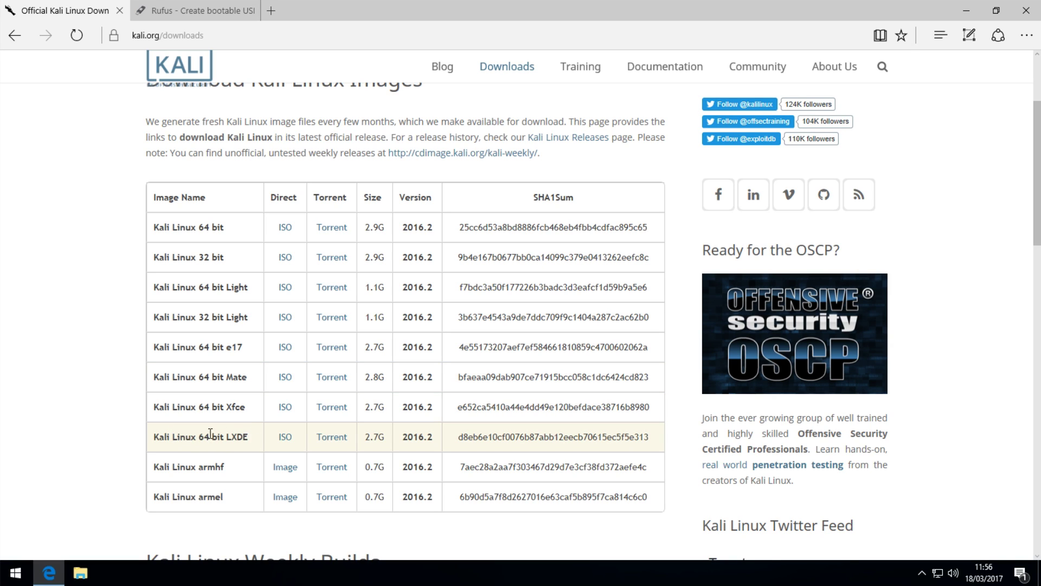
left_click(284, 378)
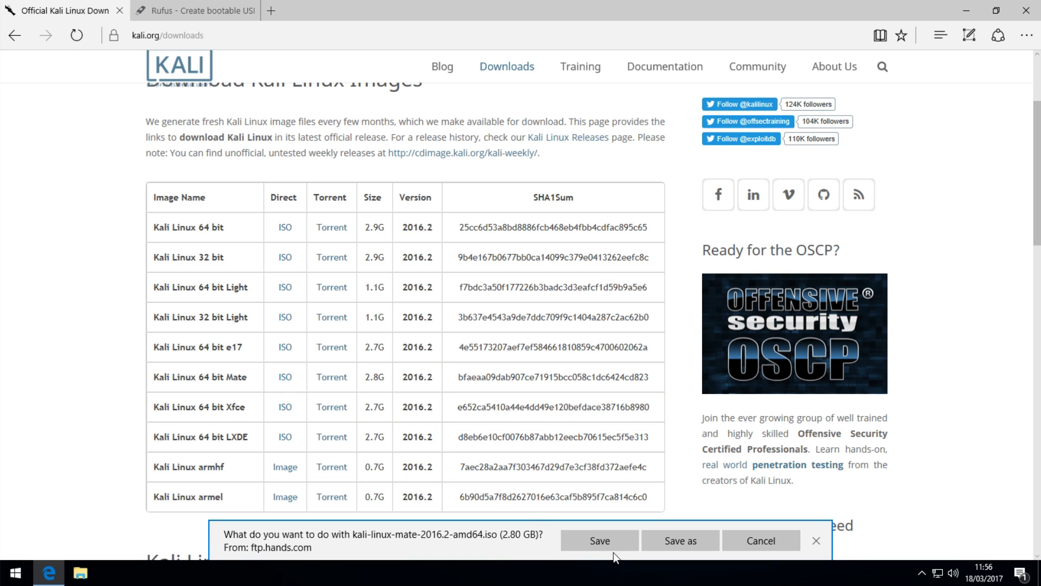
left_click(619, 544)
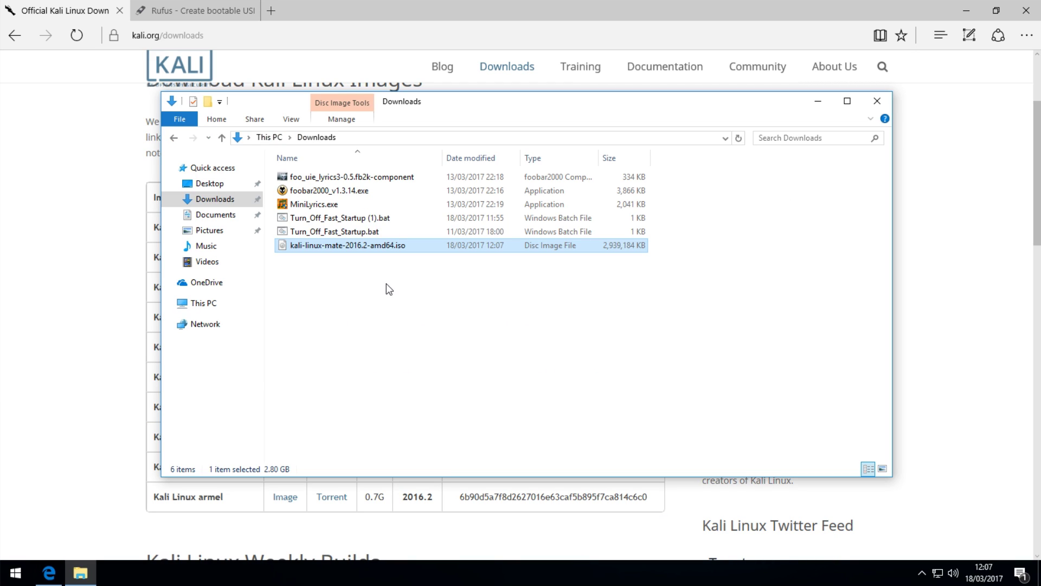
Download rufus-2.12.exe from the Rufus website, save it and run it
left_click(185, 13)
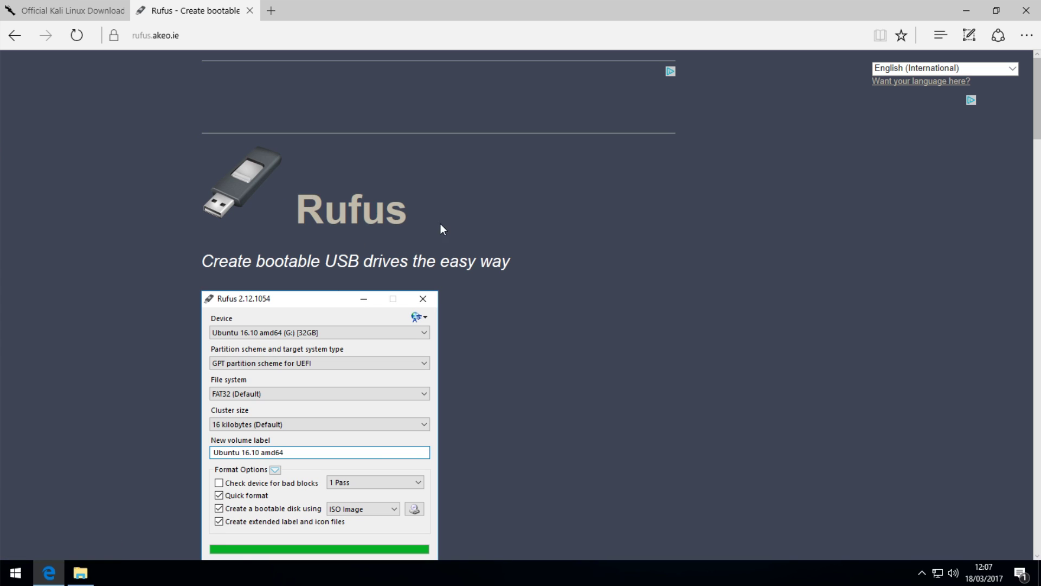
scroll(375, 237, "down", 15)
scroll(375, 238, "up", 4)
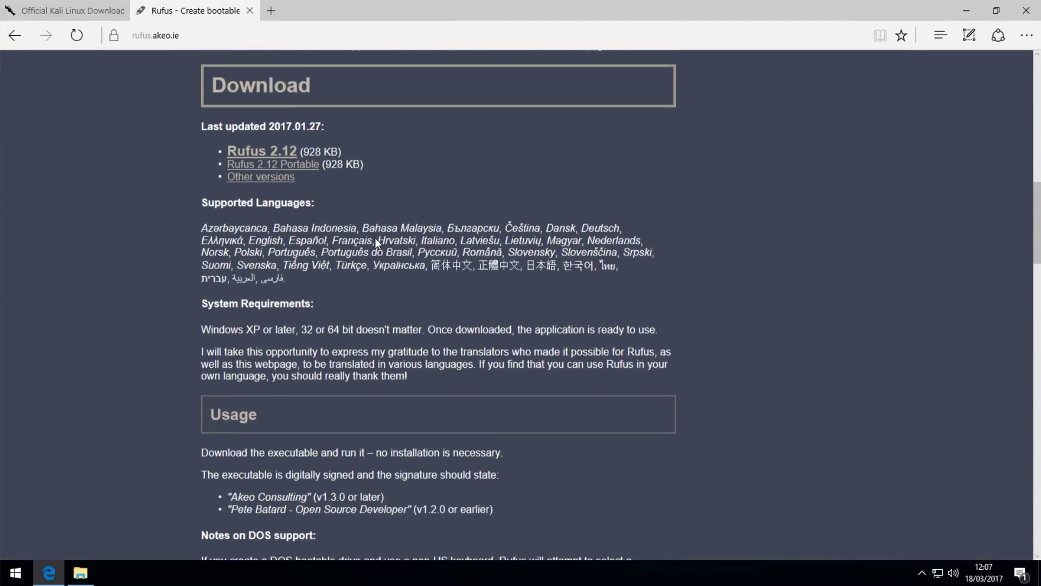
scroll(375, 237, "up", 3)
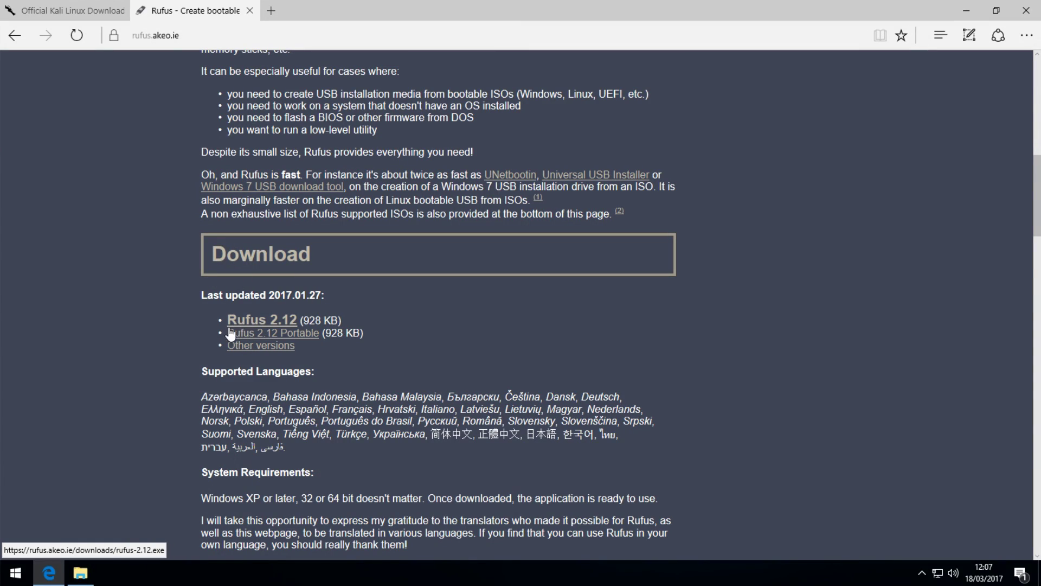
left_click(256, 322)
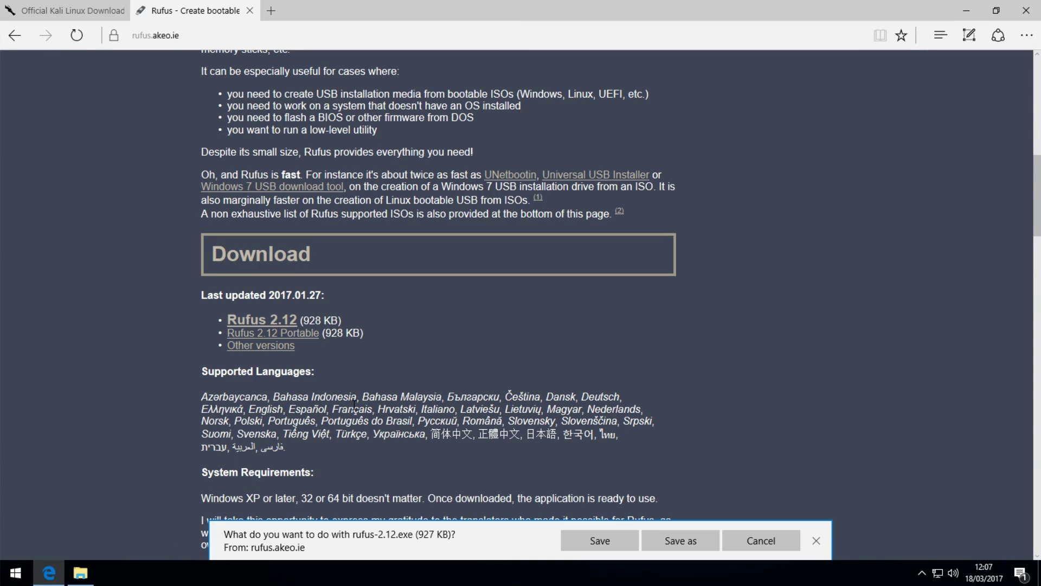
left_click(602, 541)
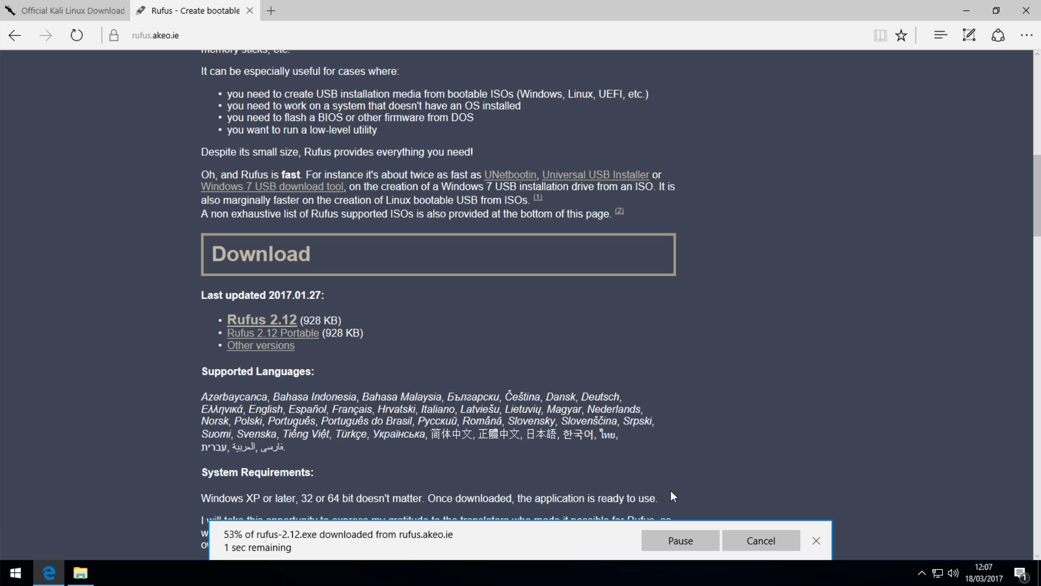
left_click(596, 541)
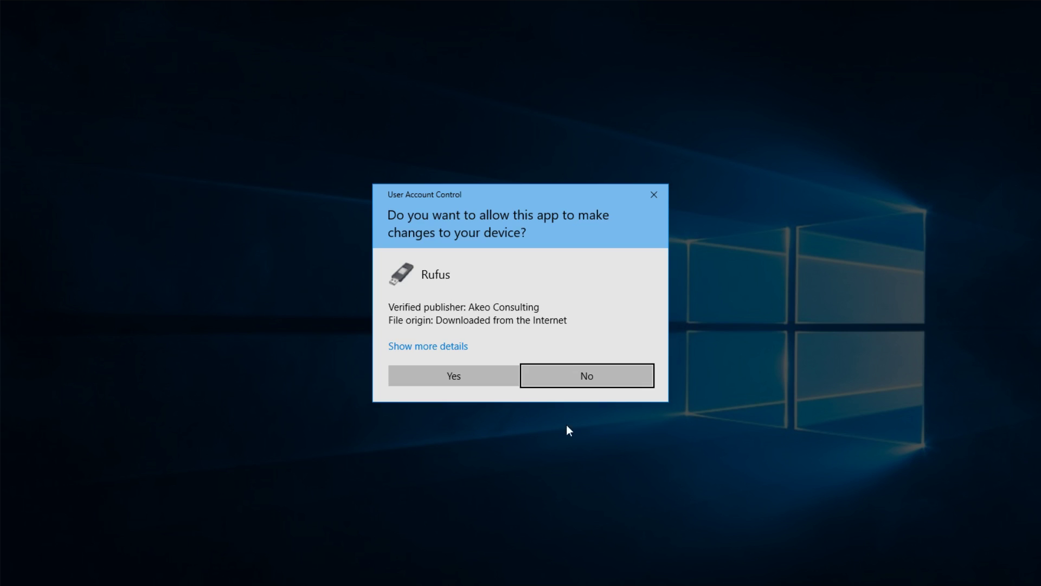
Approve the User Account Control prompt so Rufus 2.12 opens
left_click(461, 376)
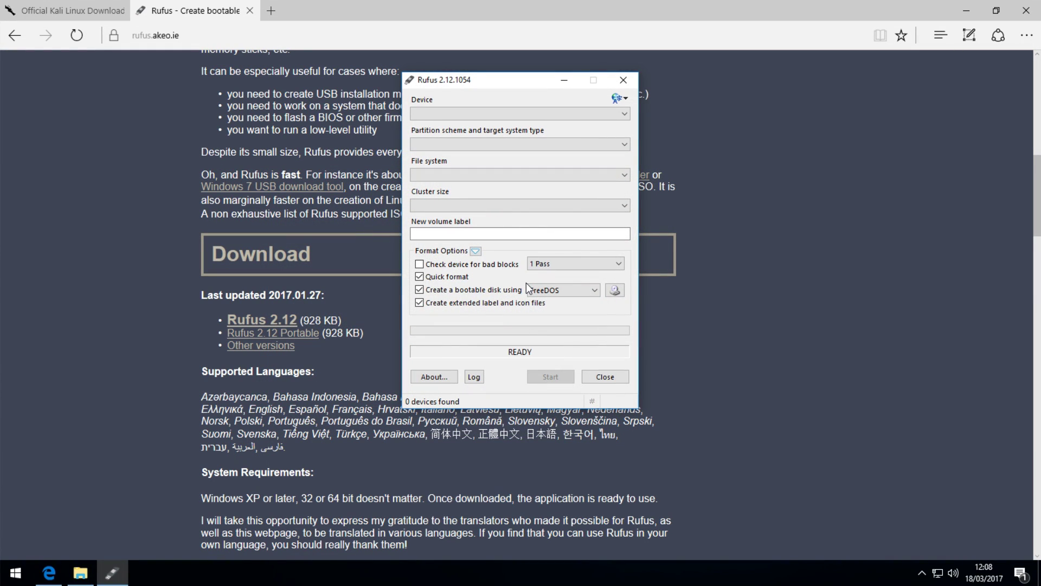
Close Rufus, minimize Edge and Explorer, and launch Disk Management with diskmgmt.msc
left_click(604, 376)
left_click(956, 10)
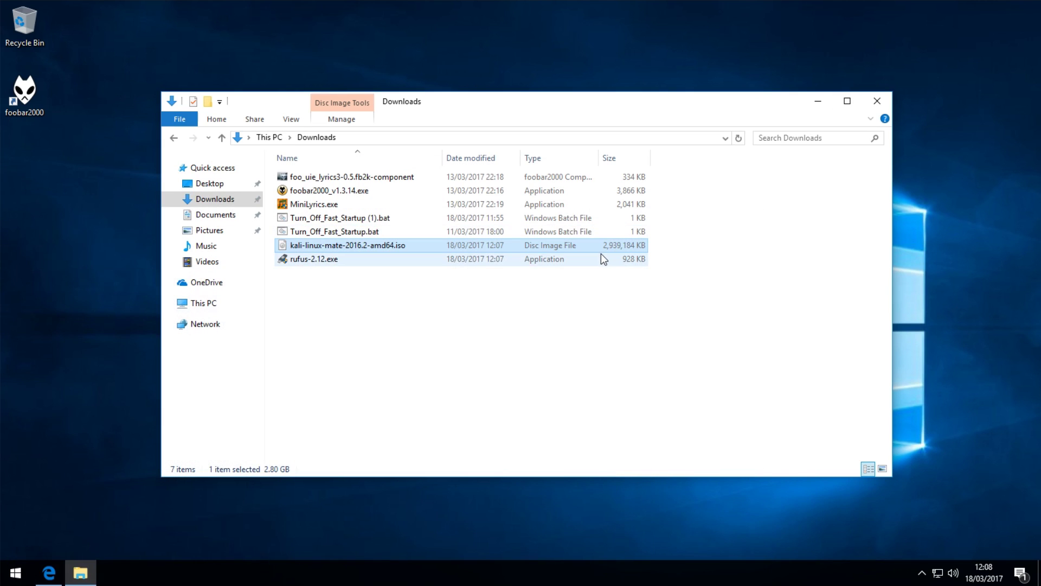
left_click(851, 103)
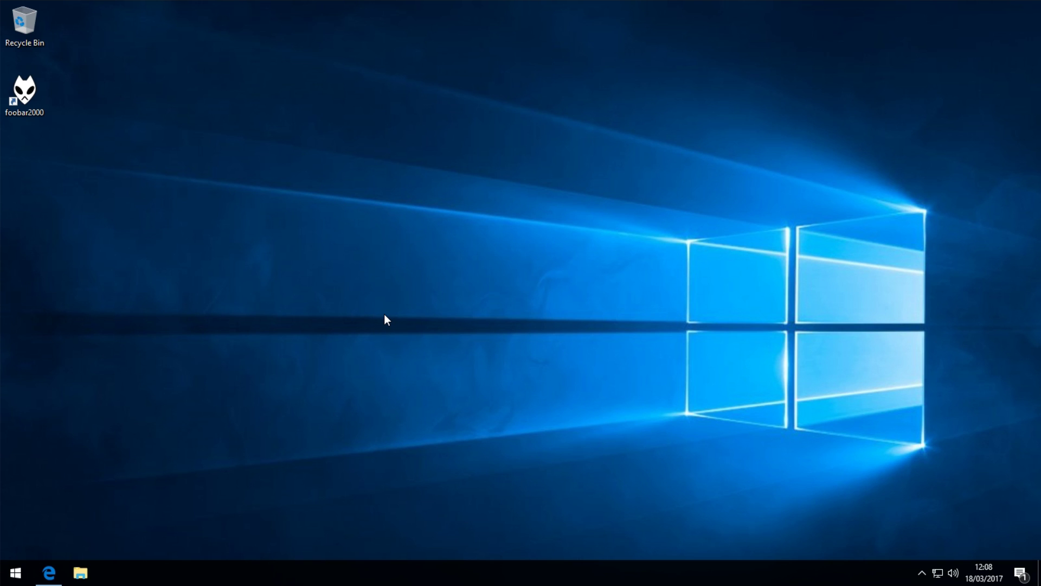
key("super")
type("disk")
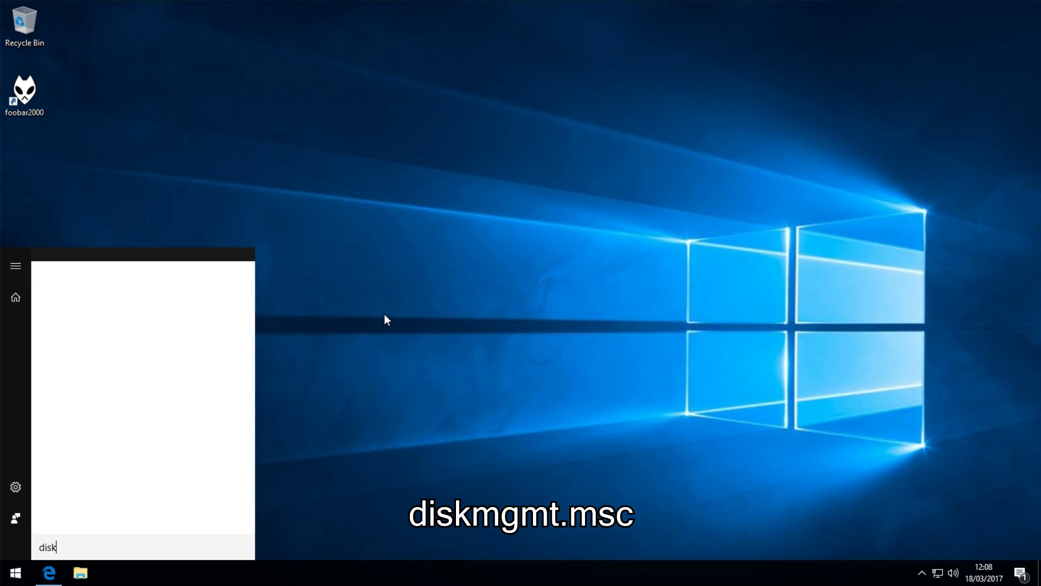
type("mgmt.msc")
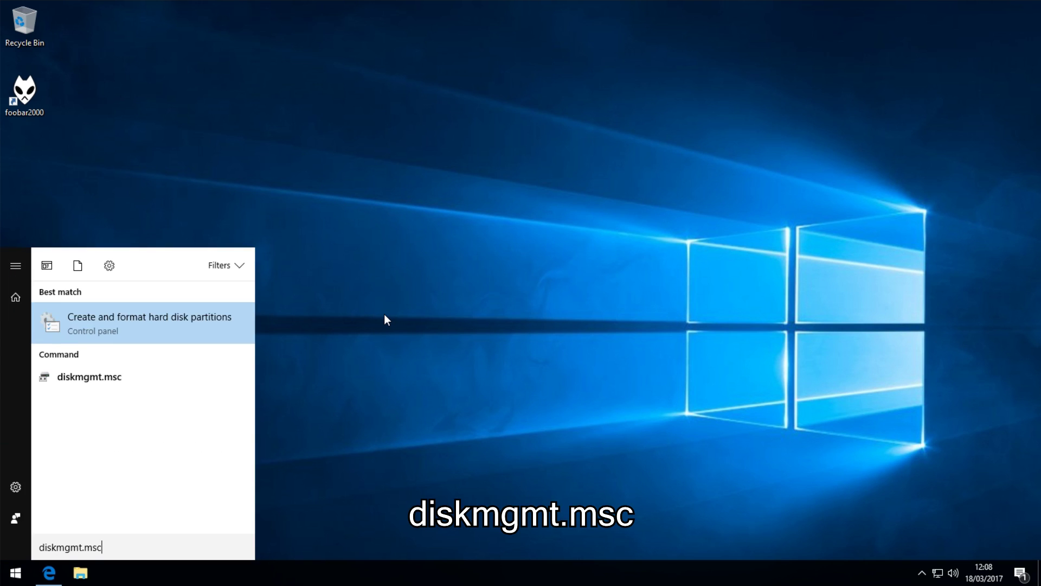
key("Return")
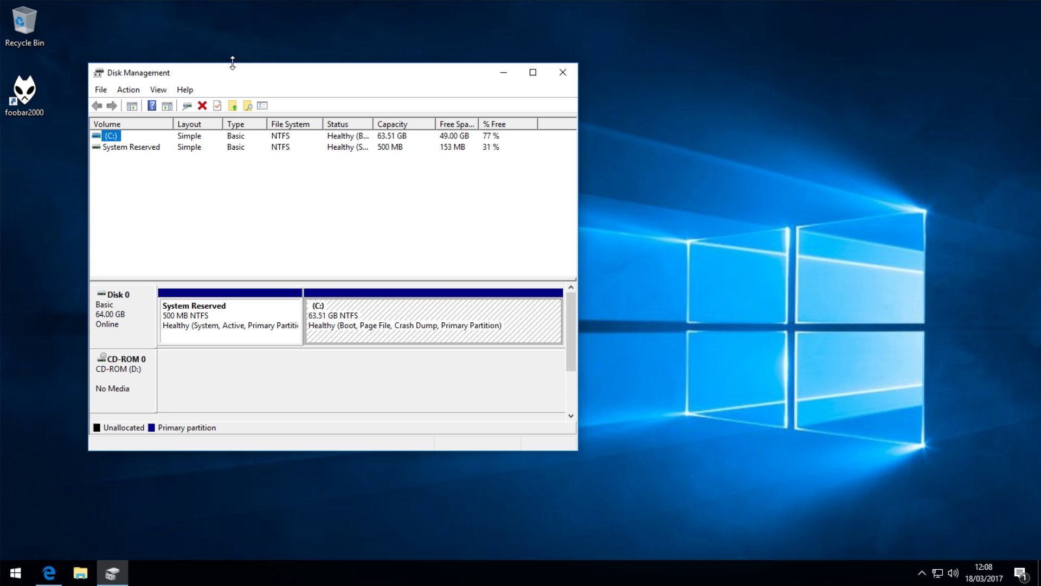
Choose Shrink Volume on the C: partition to open the Shrink C: dialog
left_click(409, 314)
left_click(239, 325)
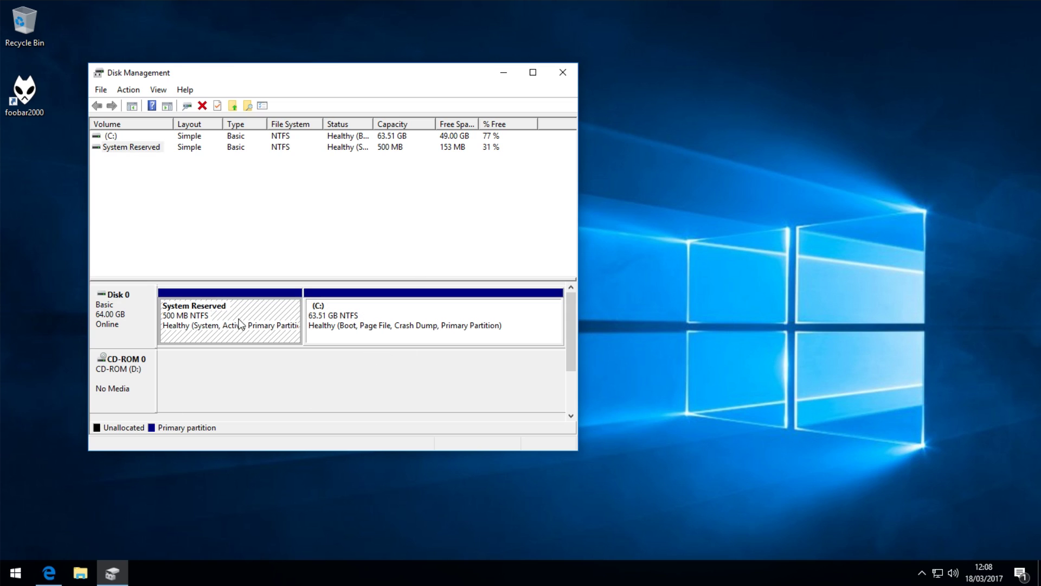
left_click(395, 314)
right_click(401, 308)
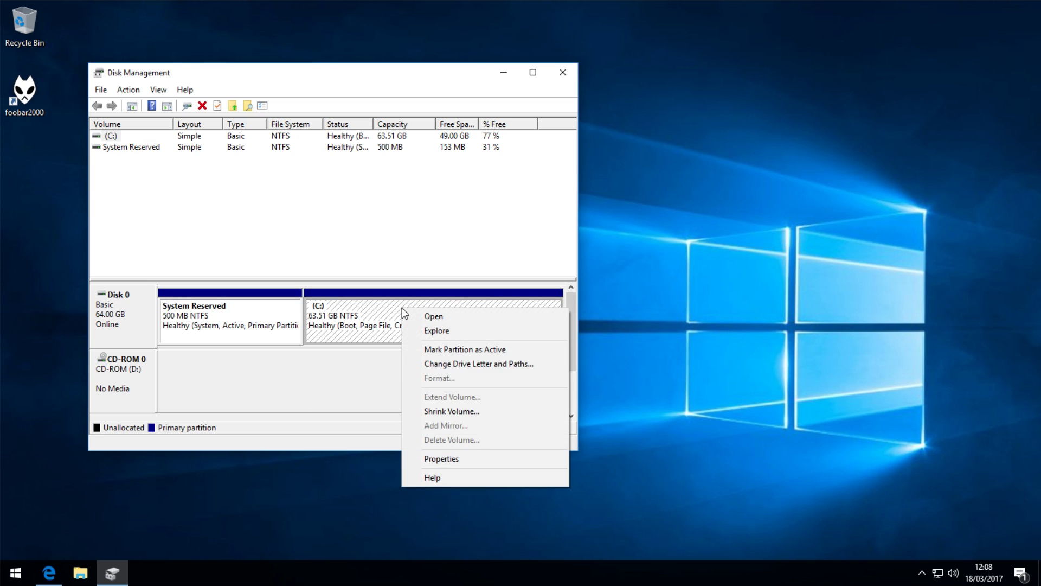
left_click(453, 411)
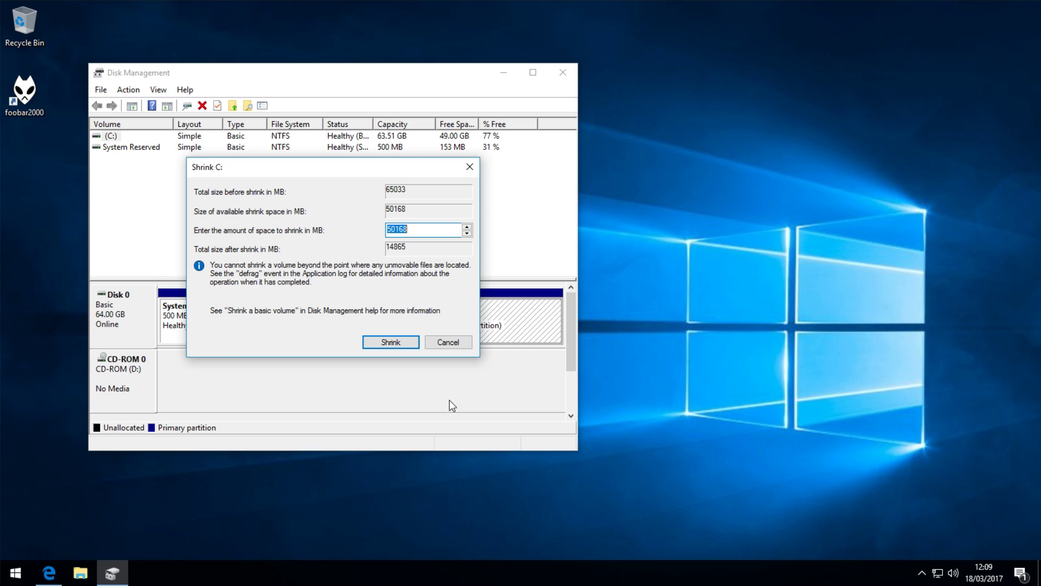
Open Calculator from the Run box and compute 20 × 1024 = 20,480
key("super+r")
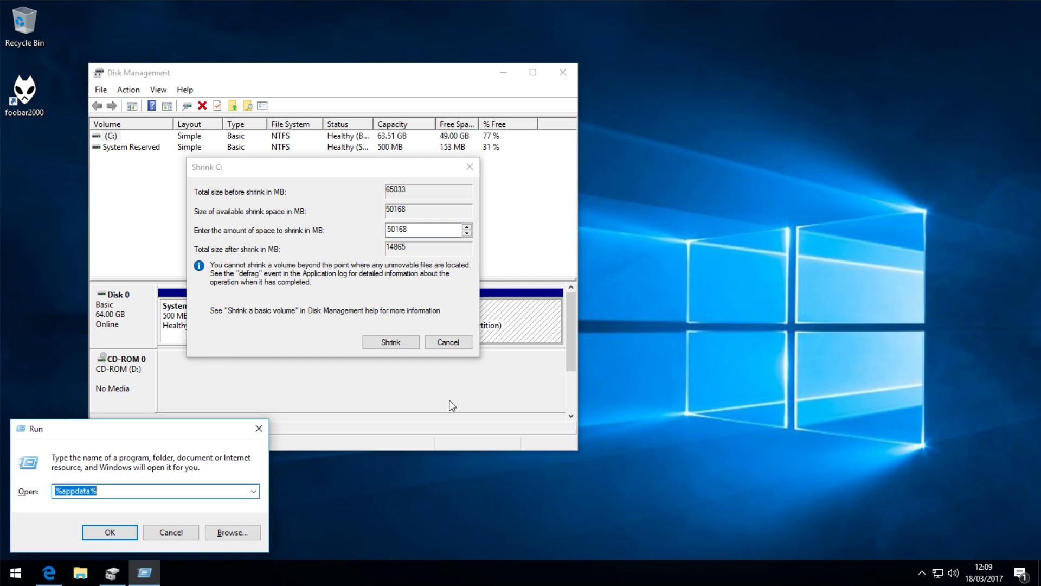
type("cmd")
key("Return")
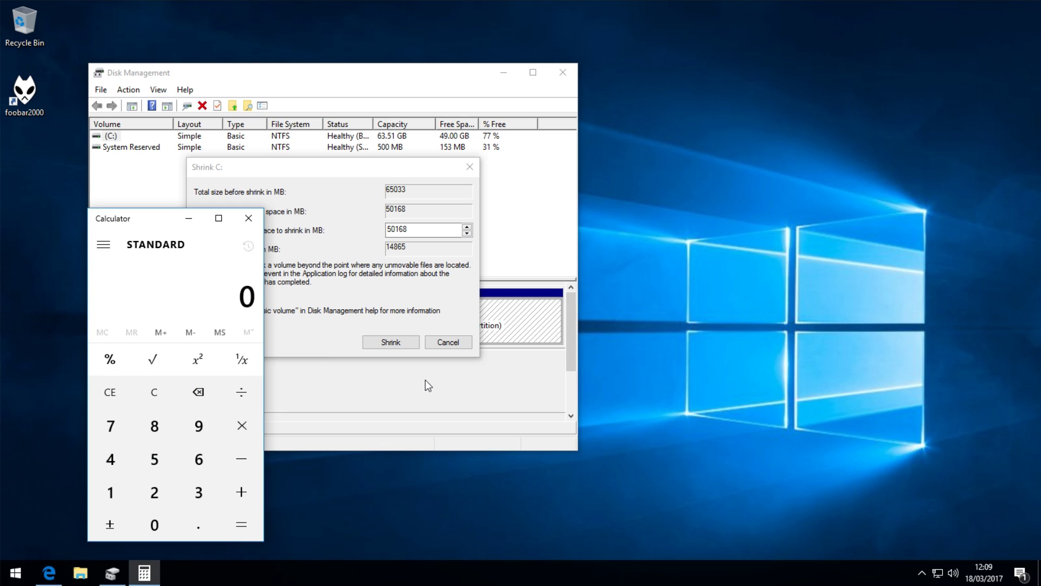
type("20")
left_click(242, 425)
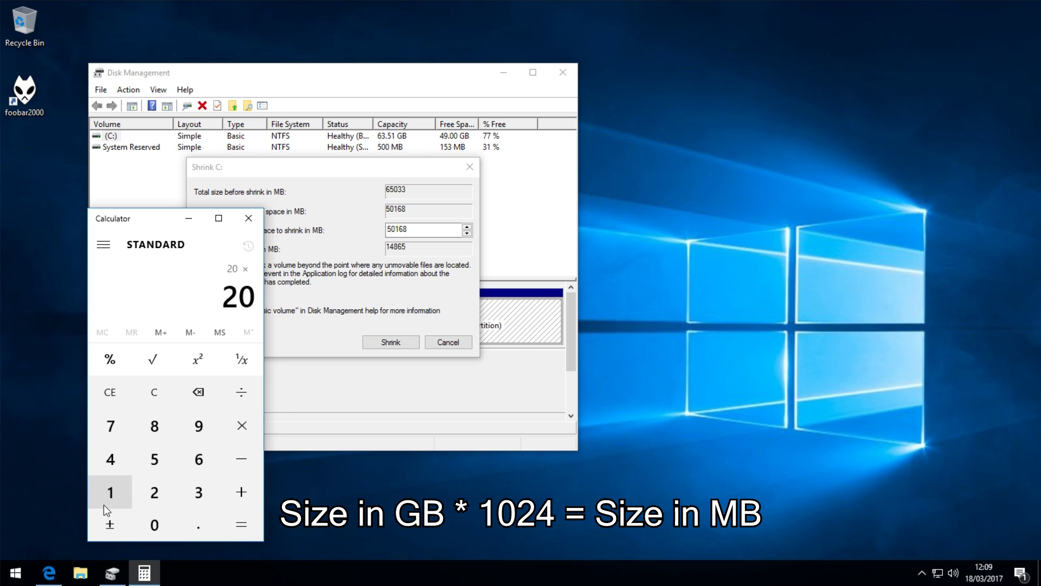
type("1024")
left_click(242, 524)
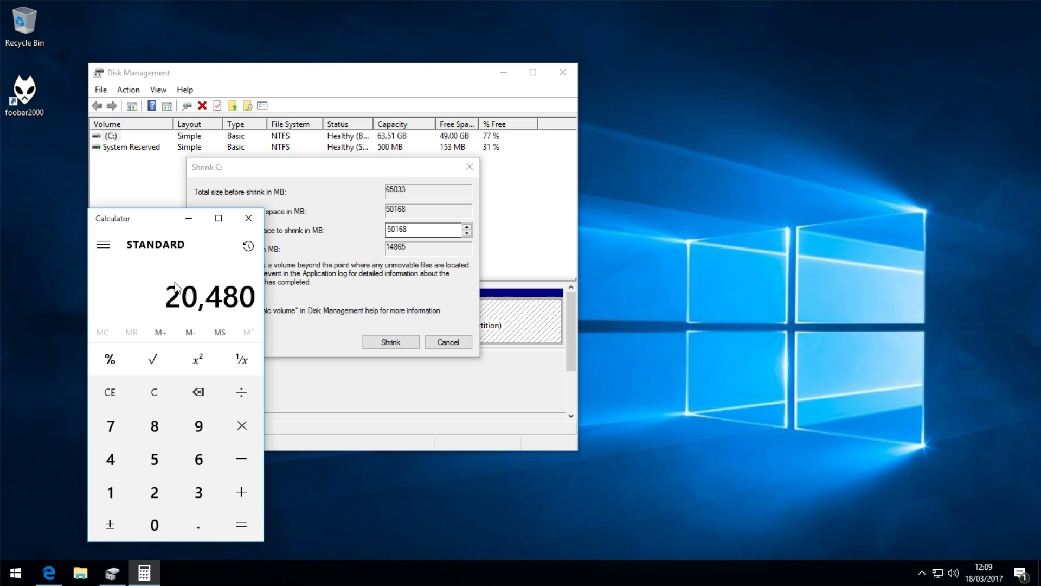
Close Calculator, enter 20480 MB as the shrink amount and apply the shrink
left_click(248, 218)
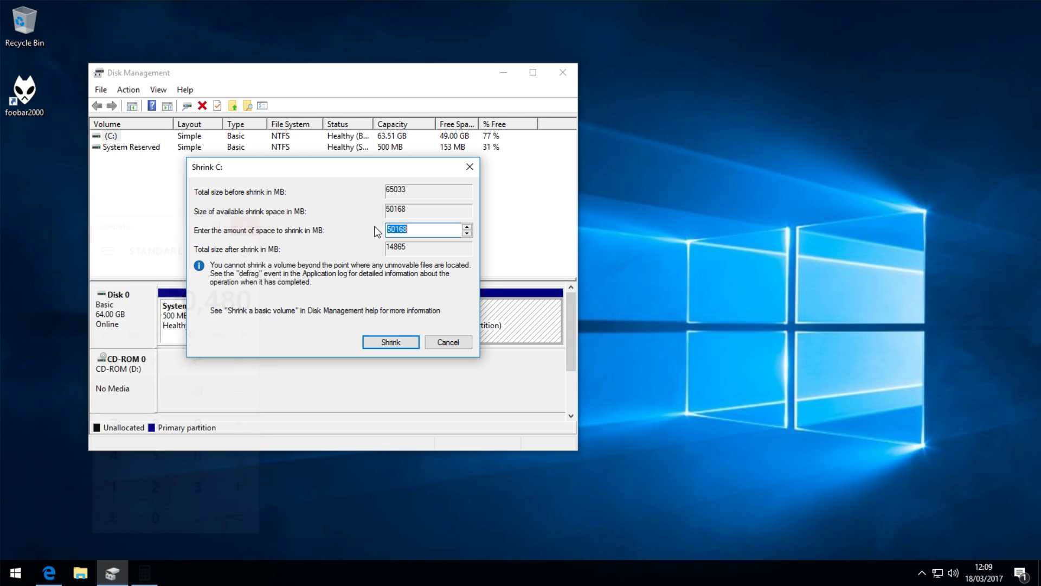
type("20480")
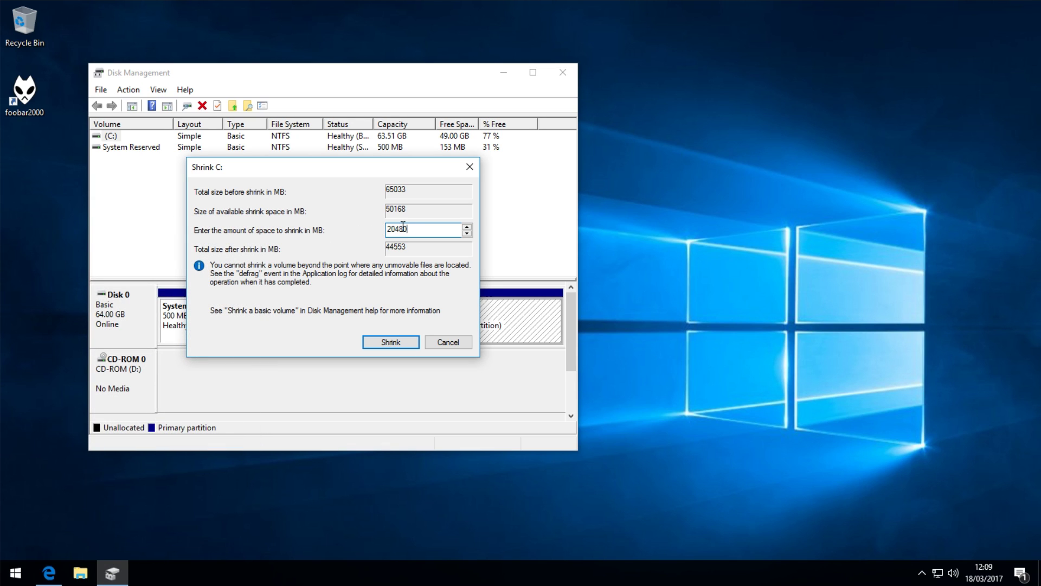
left_click(409, 342)
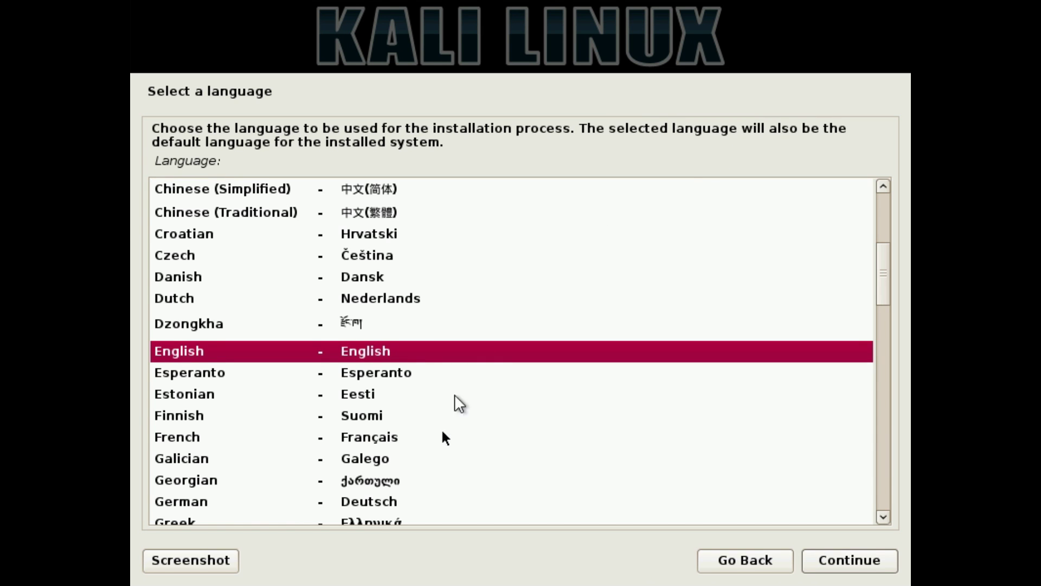
Pick English language, United Kingdom location and the British English keymap
left_click(365, 349)
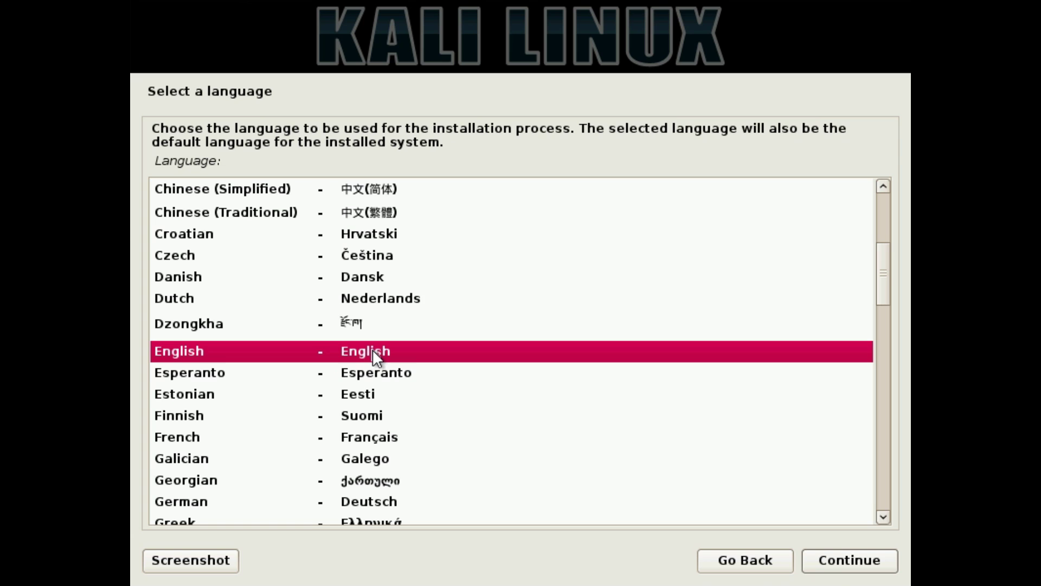
left_click(838, 562)
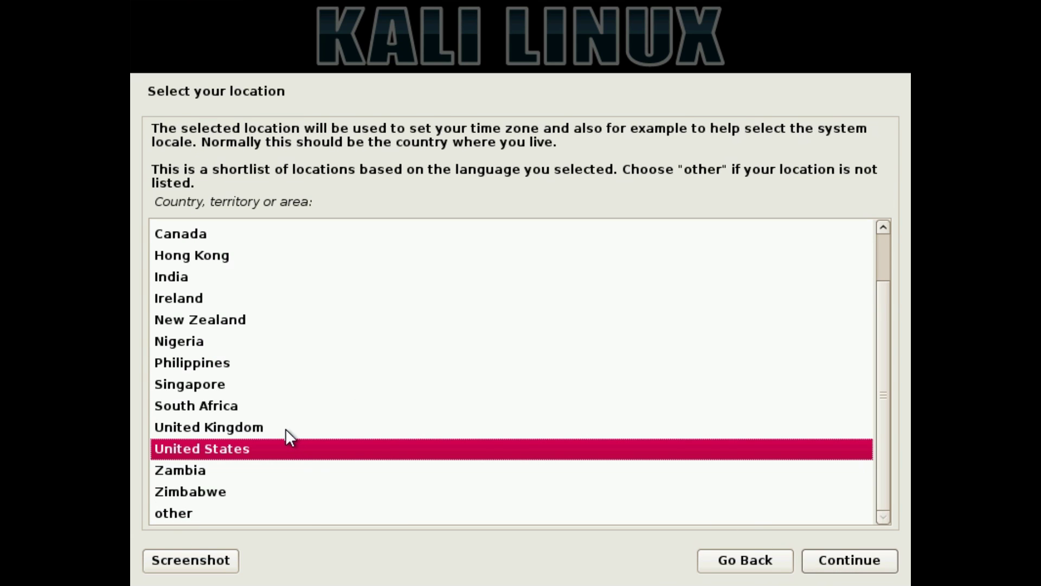
left_click(285, 428)
left_click(843, 573)
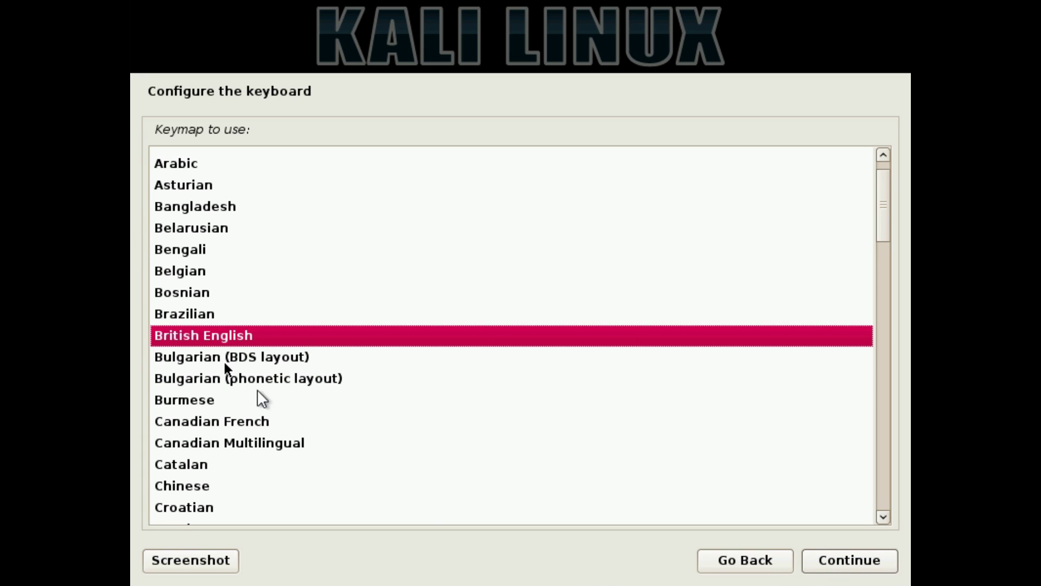
left_click(849, 561)
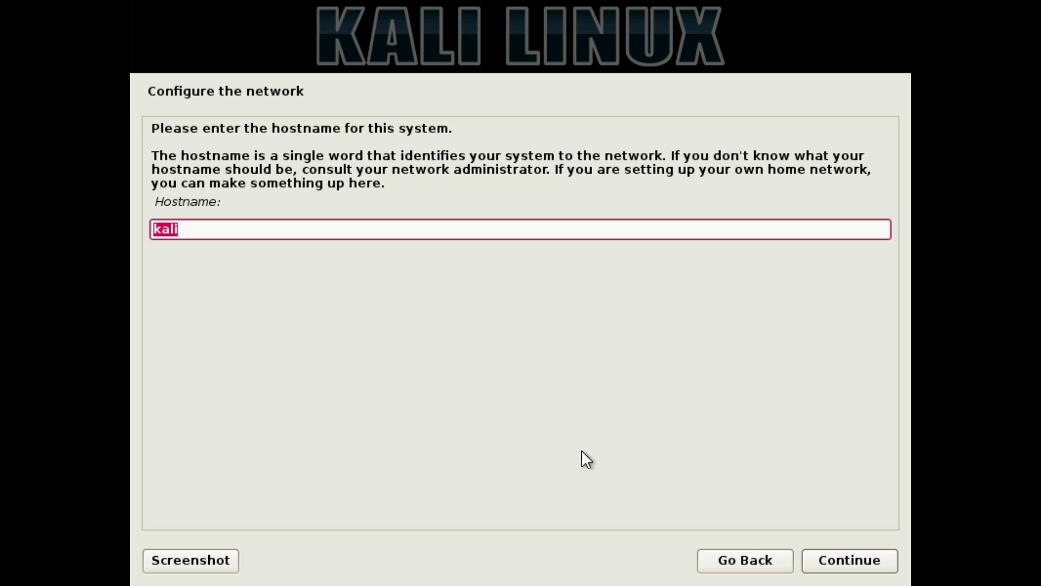
Set the hostname to kalivm and leave the domain name blank
key("End")
type("vm")
left_click(853, 559)
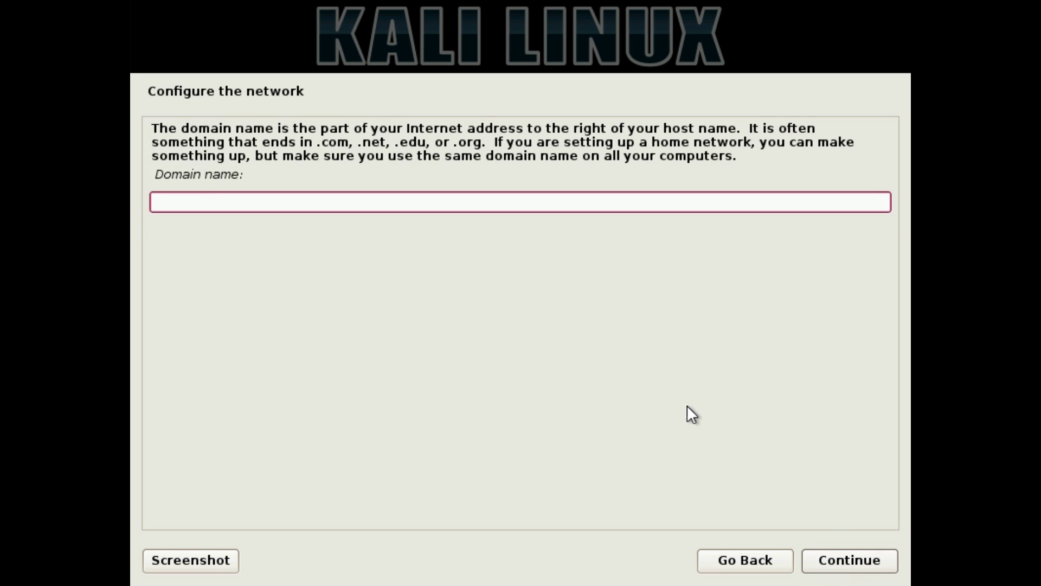
left_click(827, 559)
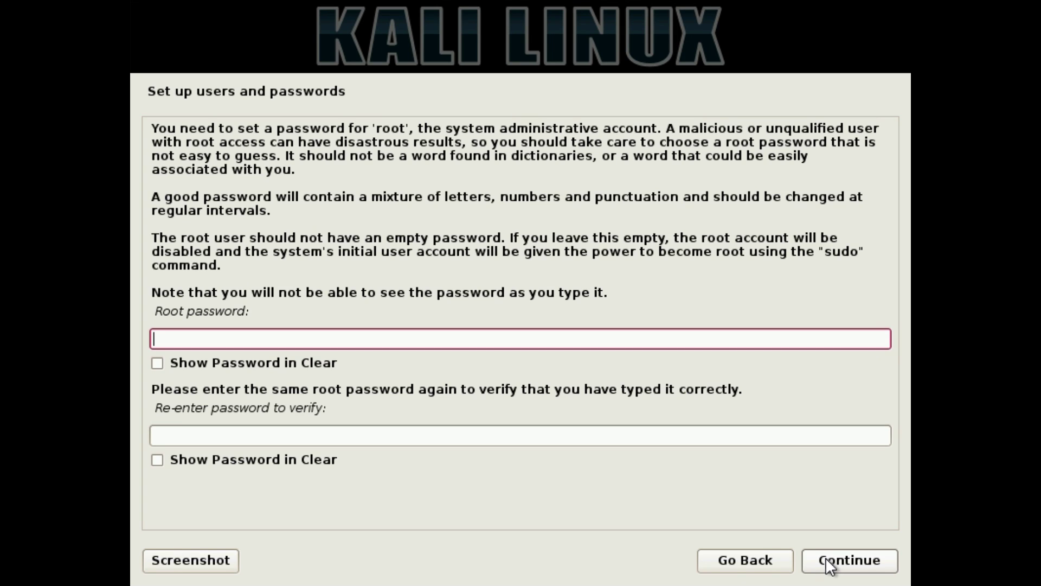
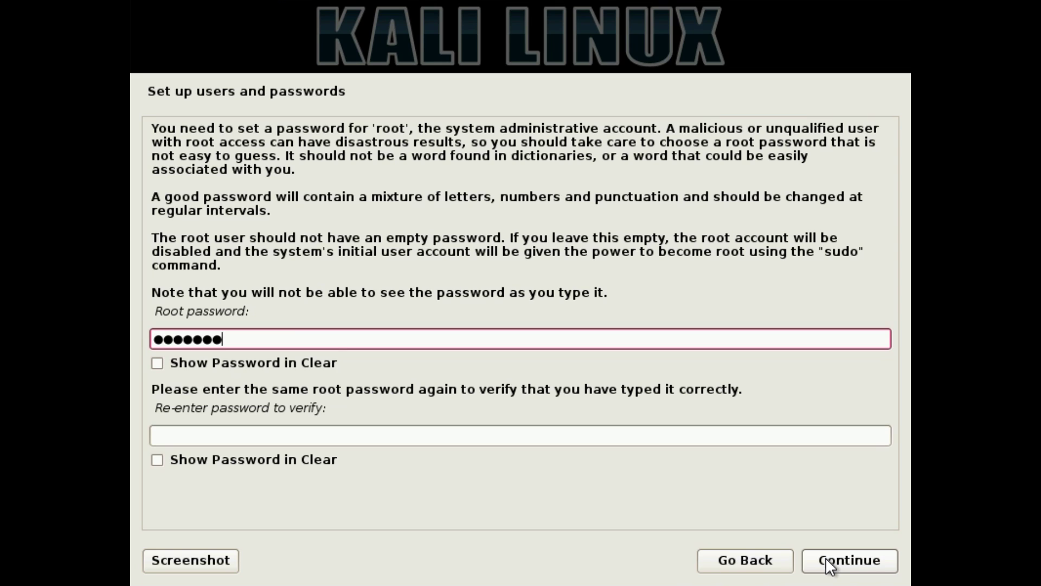
Enter and confirm the root password
key("Tab")
key("Tab")
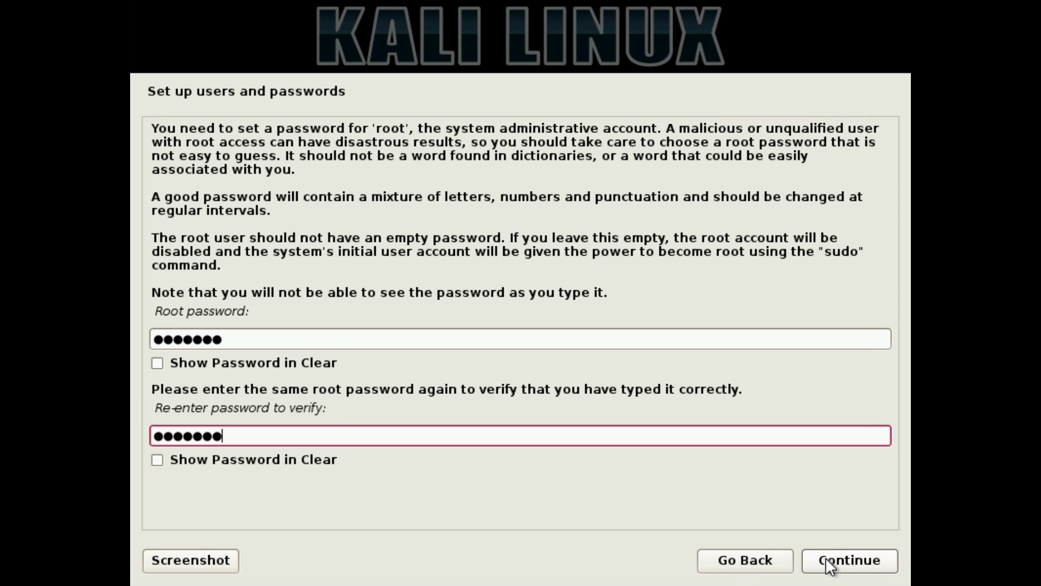
left_click(856, 570)
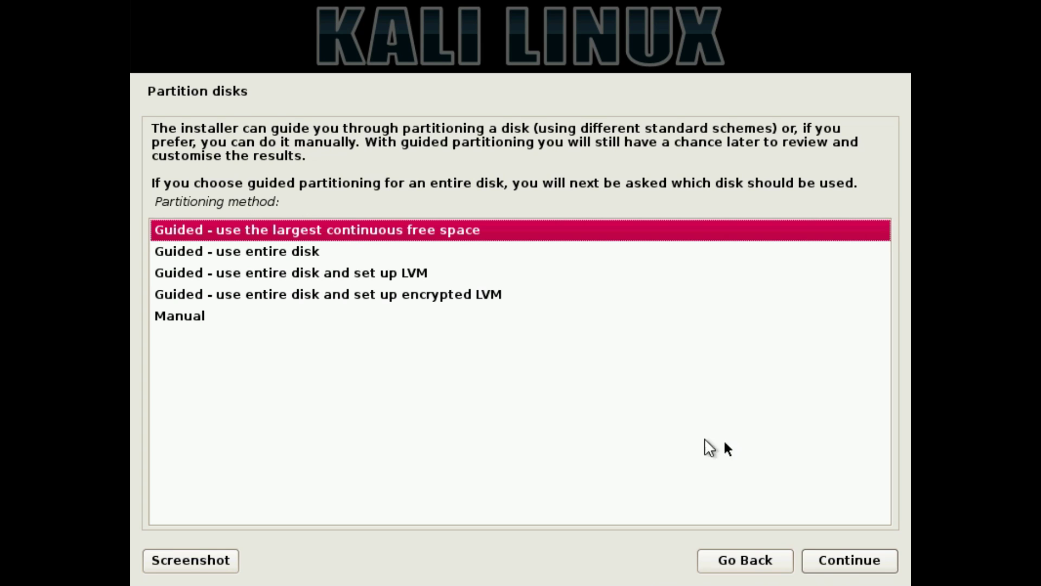
Switch to manual partitioning and select the 21.5 GB free space
left_click(197, 316)
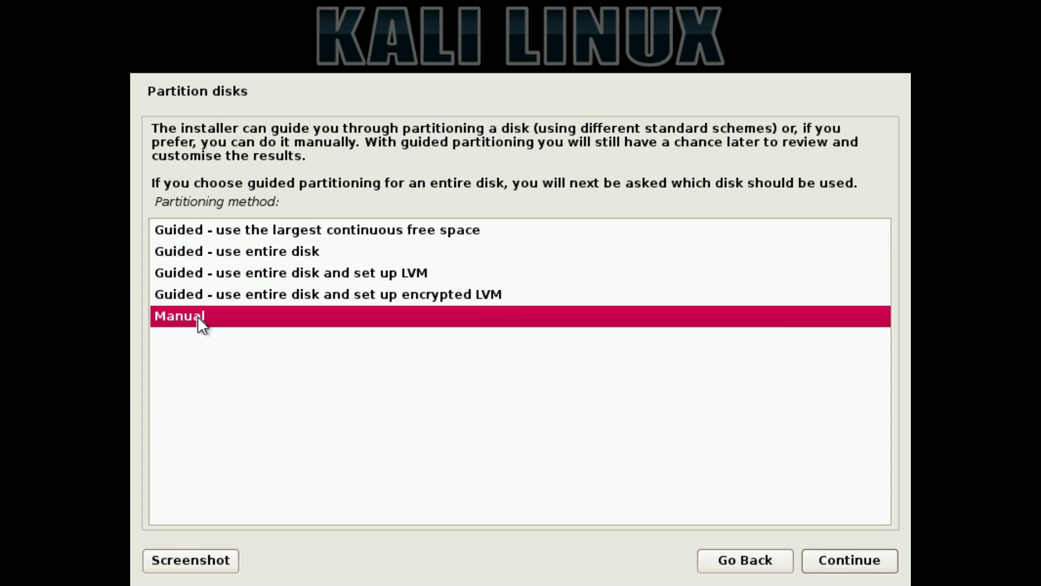
left_click(856, 563)
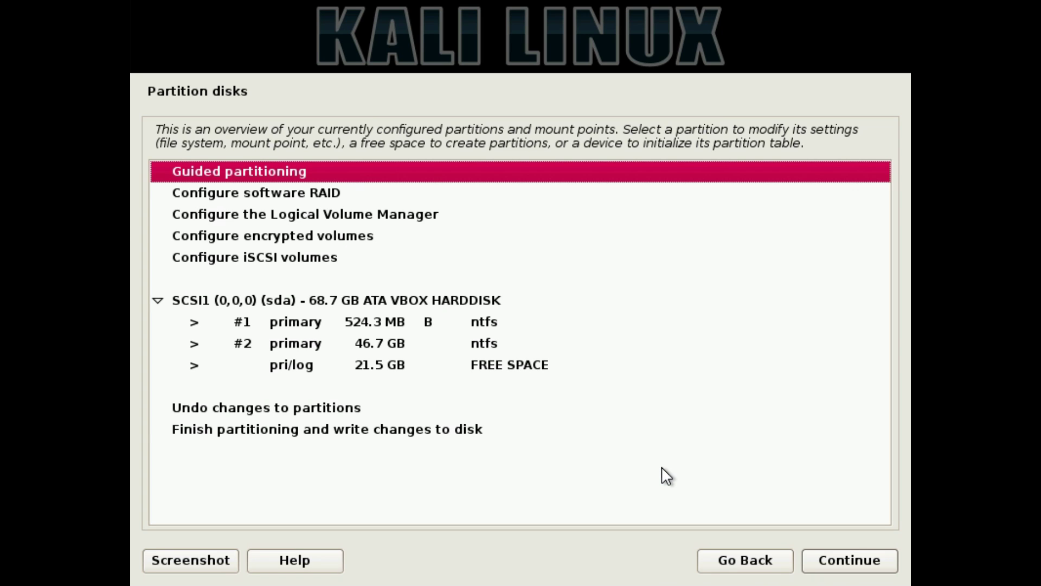
left_click(484, 363)
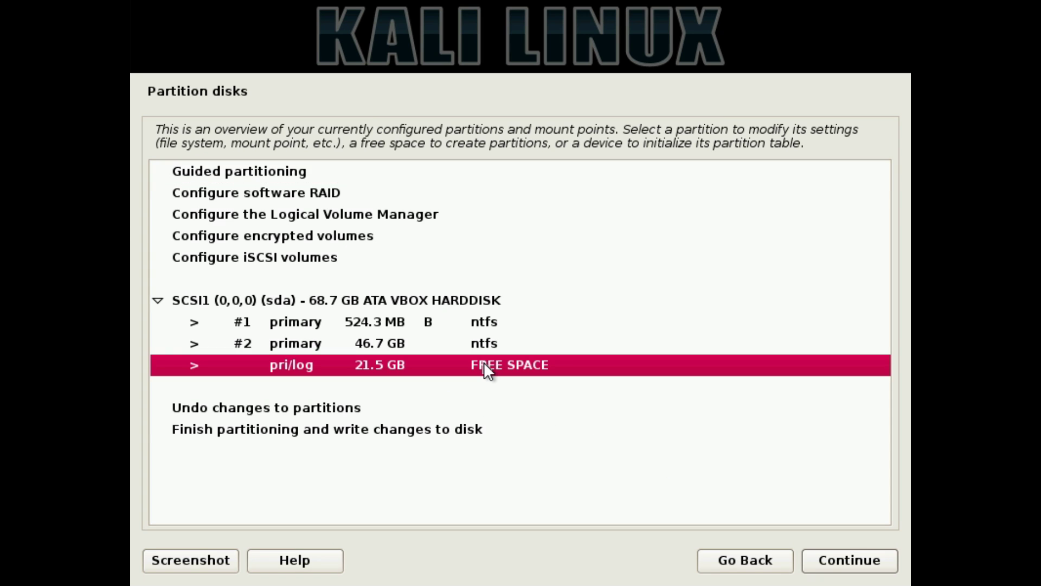
left_click(847, 560)
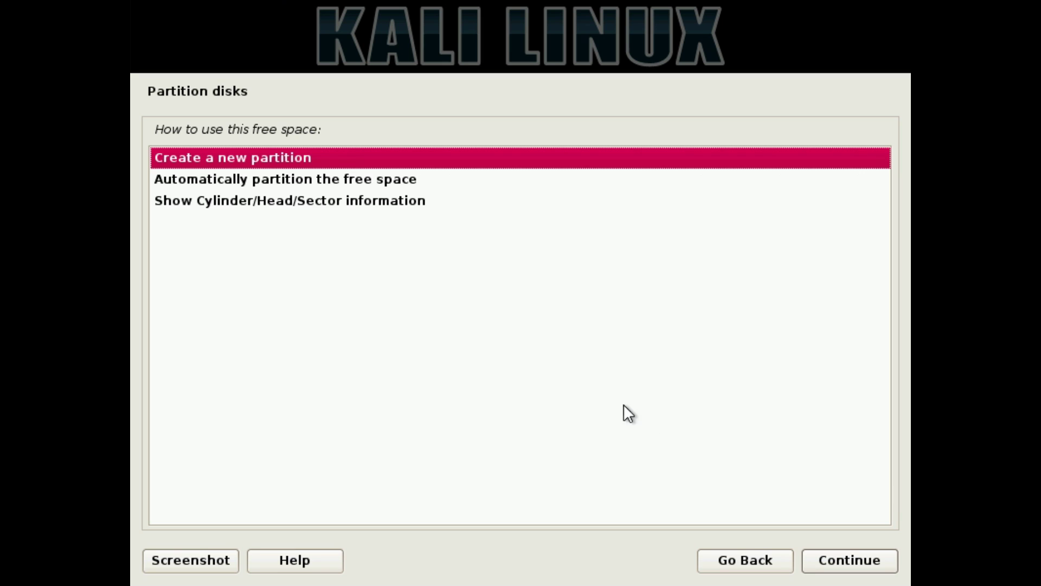
Create a new 3 GB partition in that free space
left_click(835, 568)
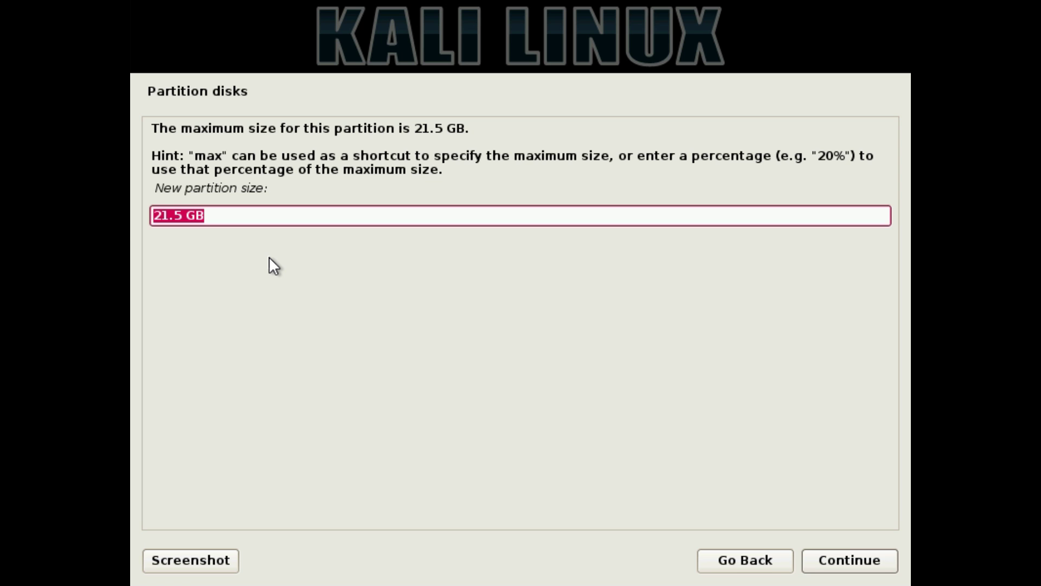
type("3 GB")
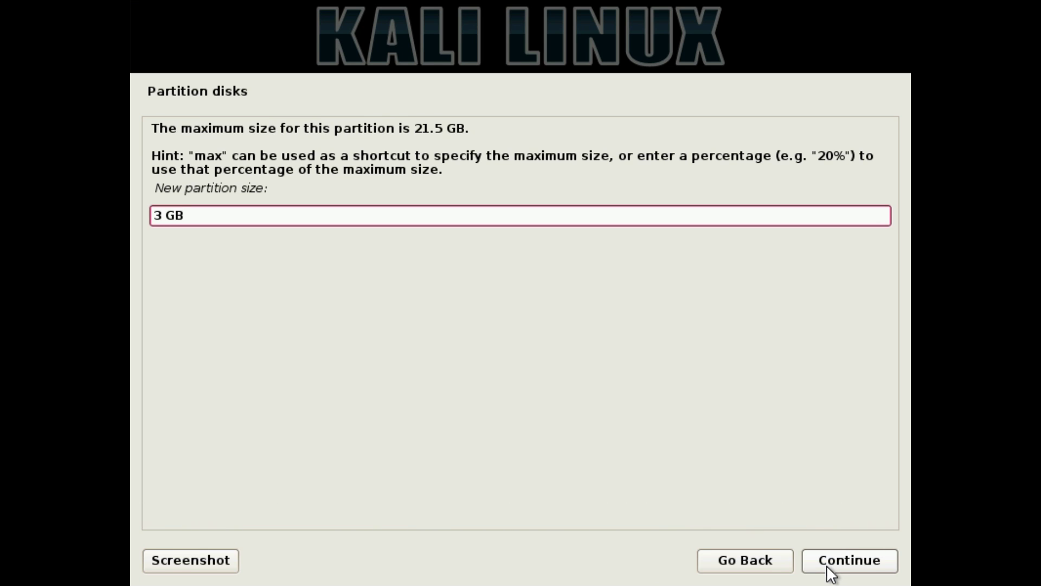
left_click(828, 568)
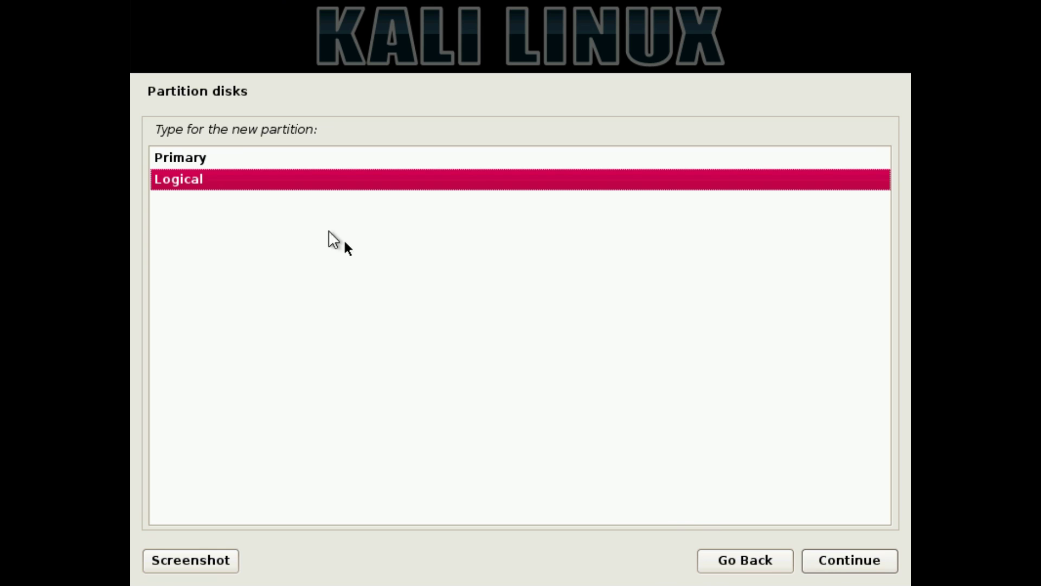
Place the 3 GB partition at the start of the free space and use it as swap area
left_click(242, 160)
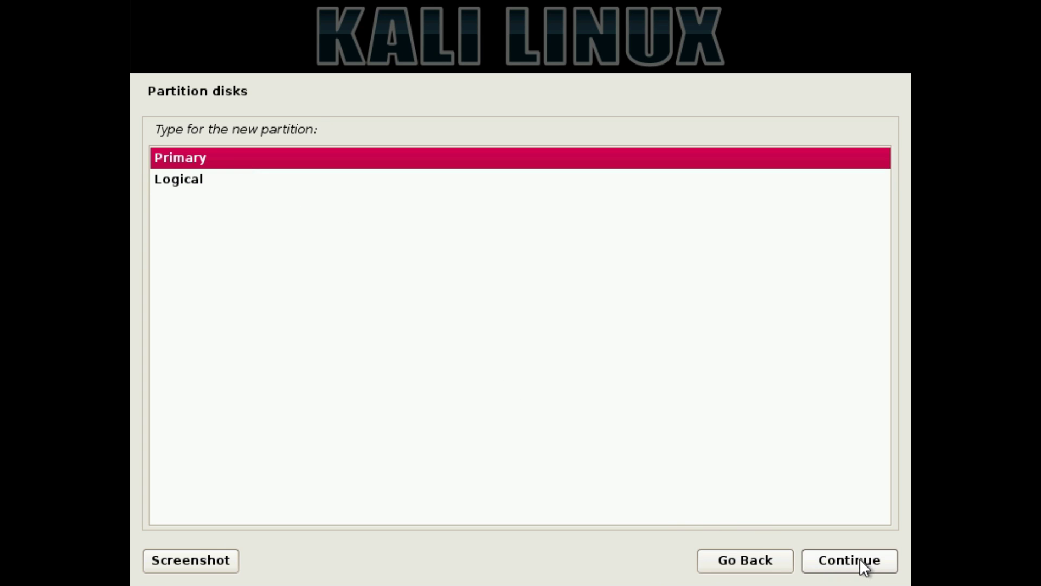
left_click(204, 179)
left_click(841, 563)
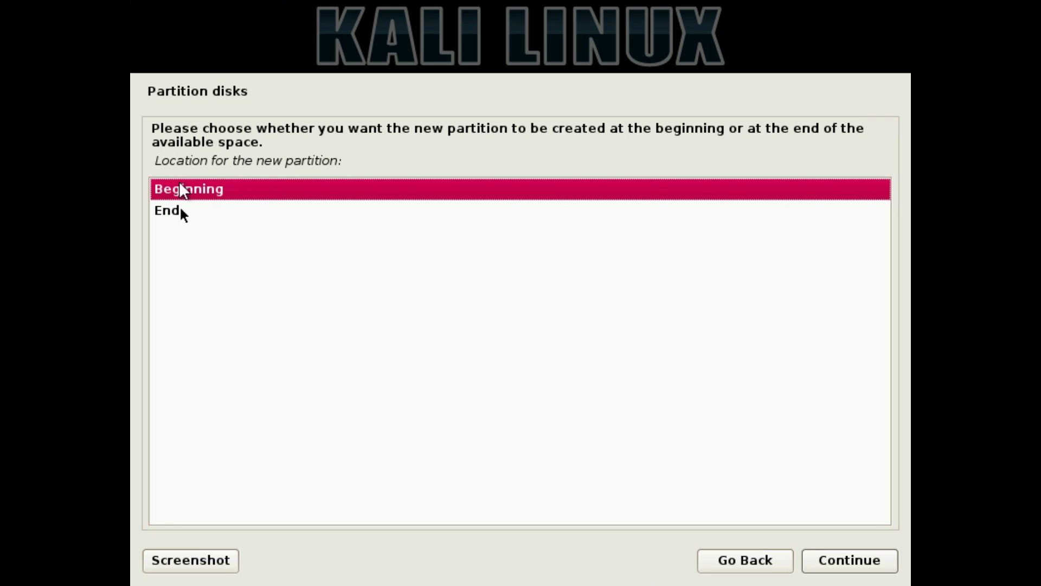
left_click(827, 560)
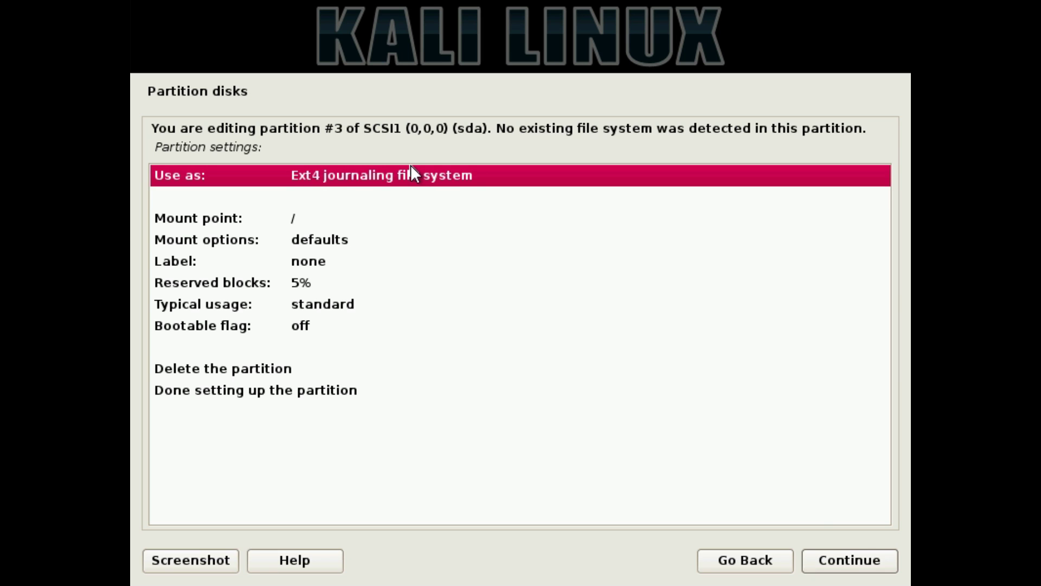
left_click(850, 561)
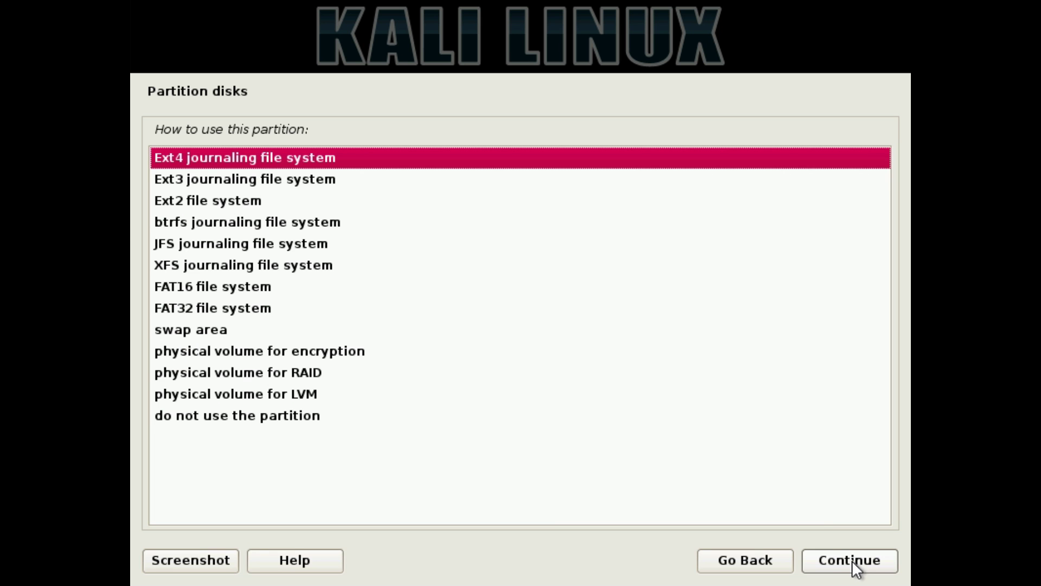
left_click(214, 331)
left_click(816, 557)
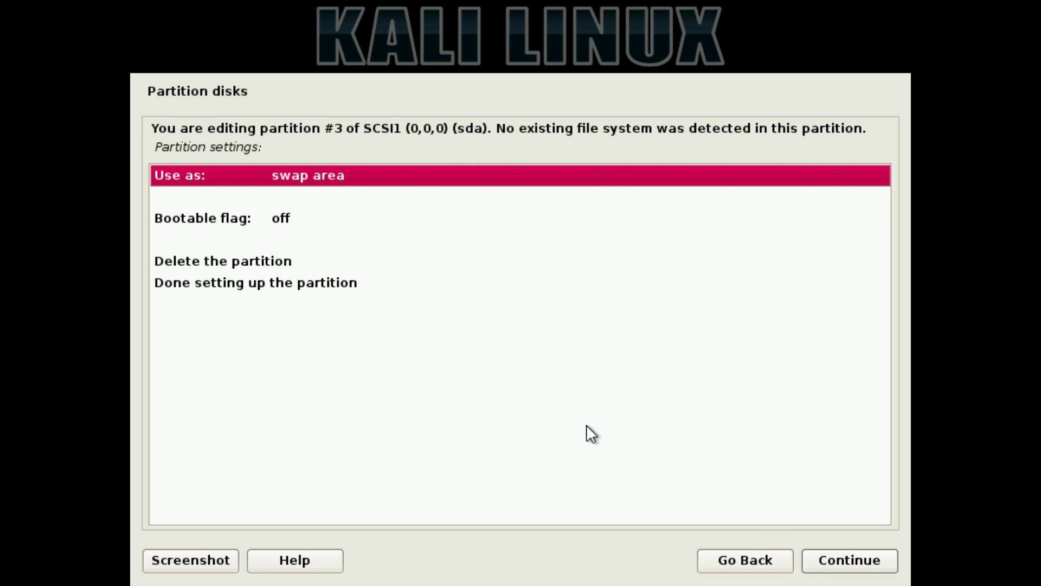
left_click(271, 283)
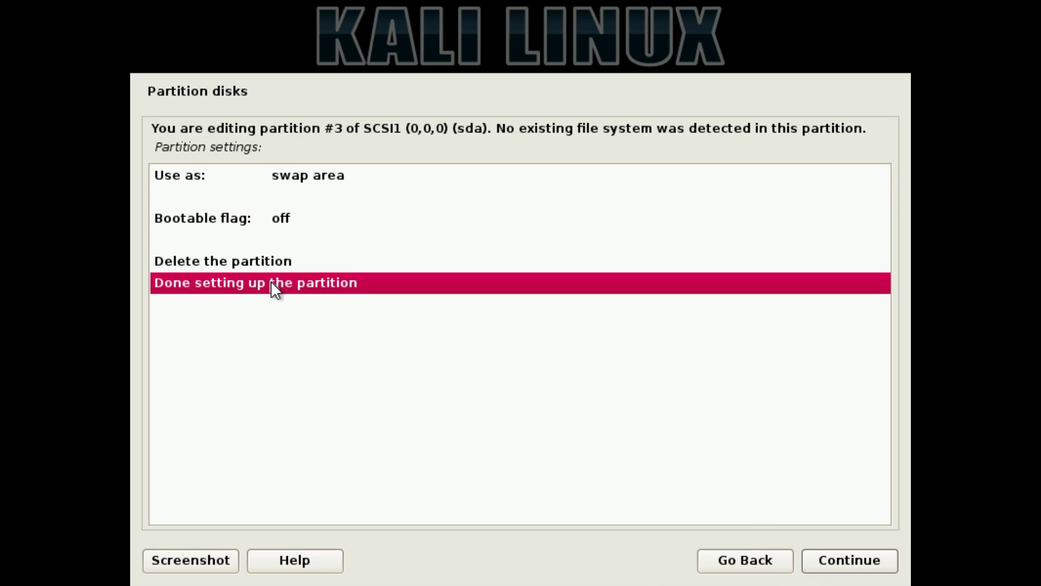
left_click(815, 560)
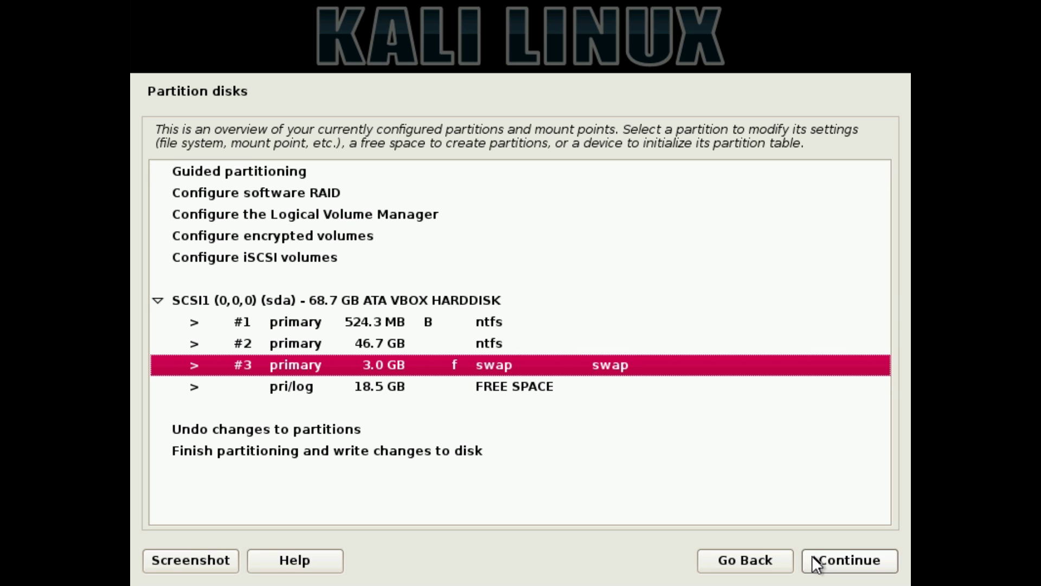
Create a primary partition using the full 18.5 GB of remaining free space
left_click(394, 386)
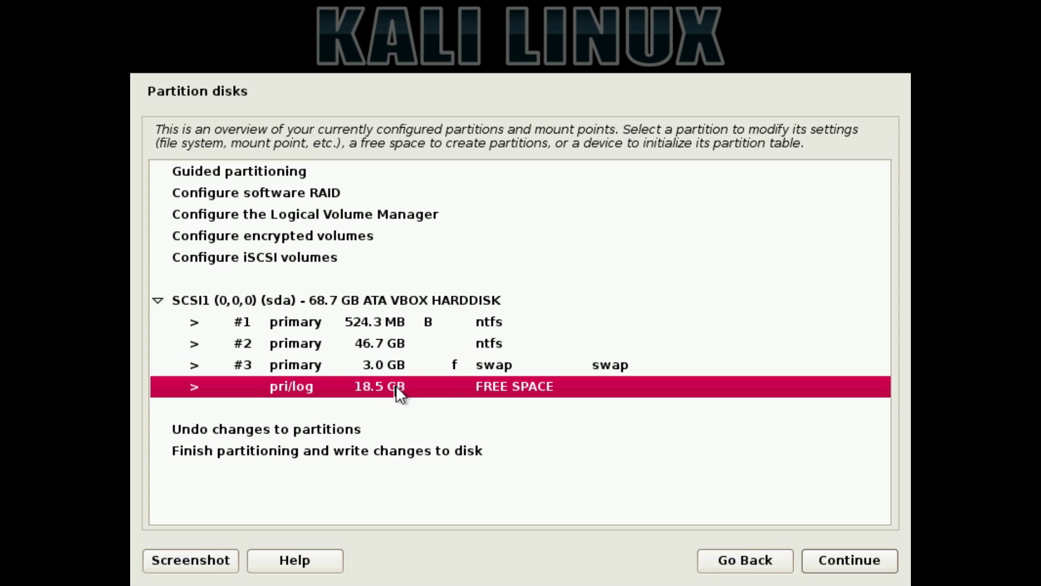
left_click(820, 560)
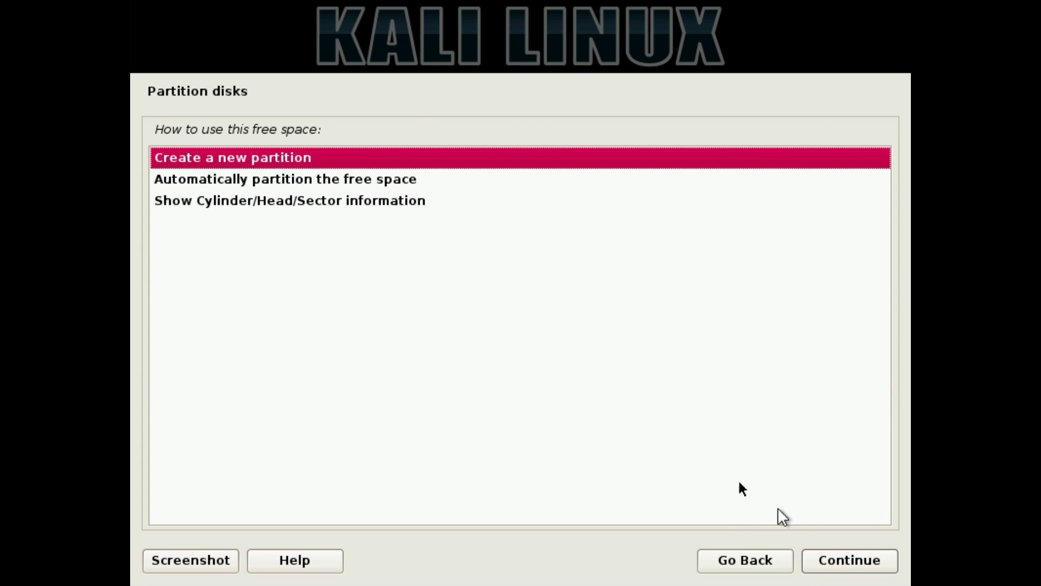
left_click(838, 555)
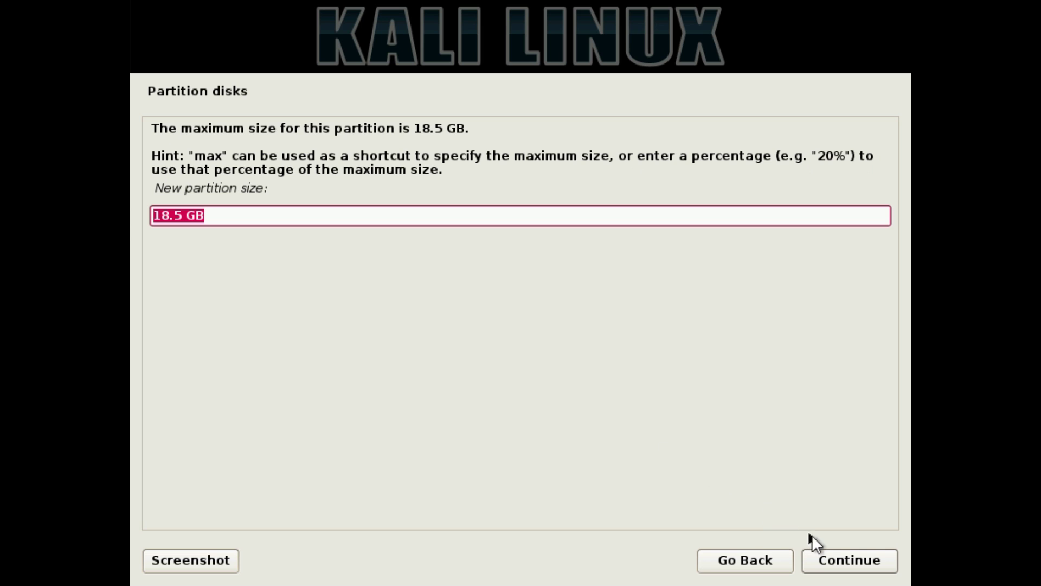
left_click(822, 560)
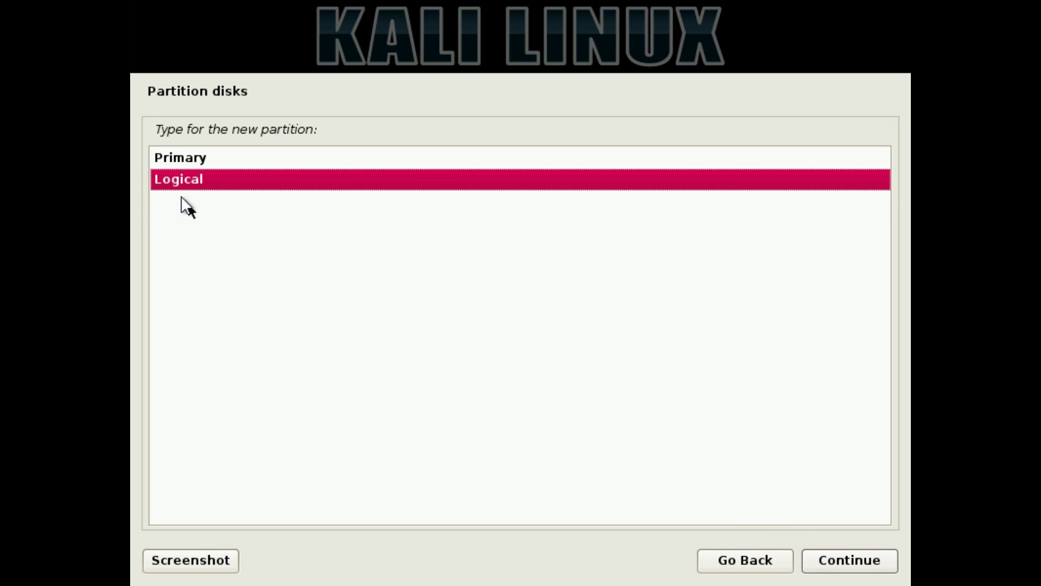
left_click(190, 163)
left_click(813, 560)
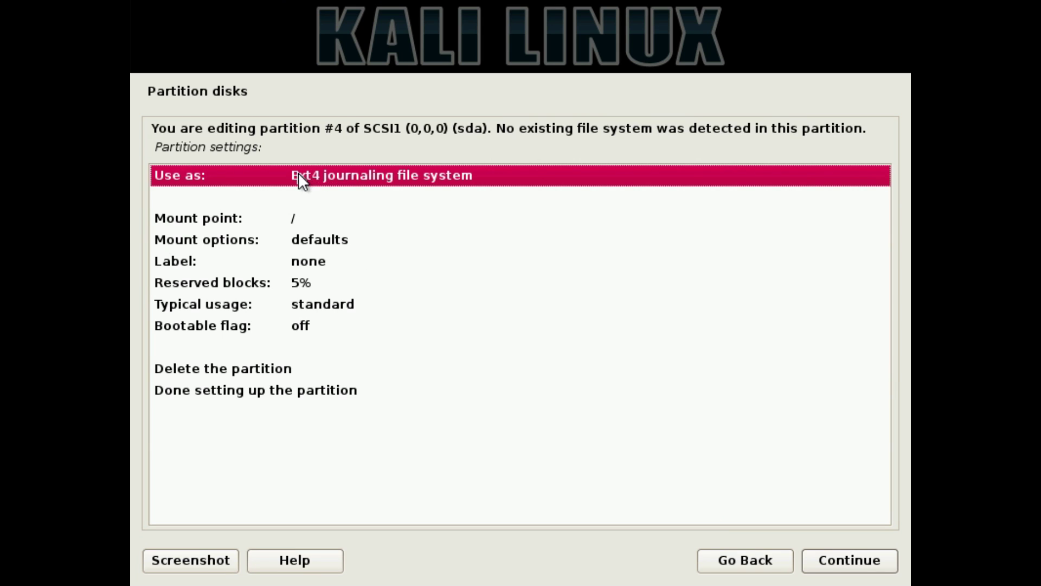
Set the partition to ext4 mounted at / and finish partitioning
left_click(293, 217)
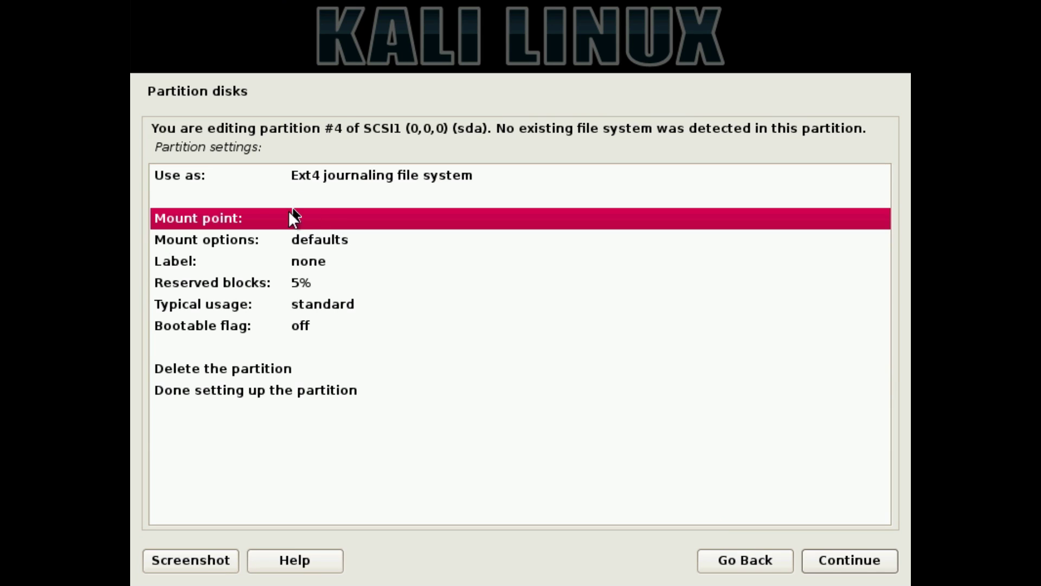
left_click(285, 391)
left_click(830, 571)
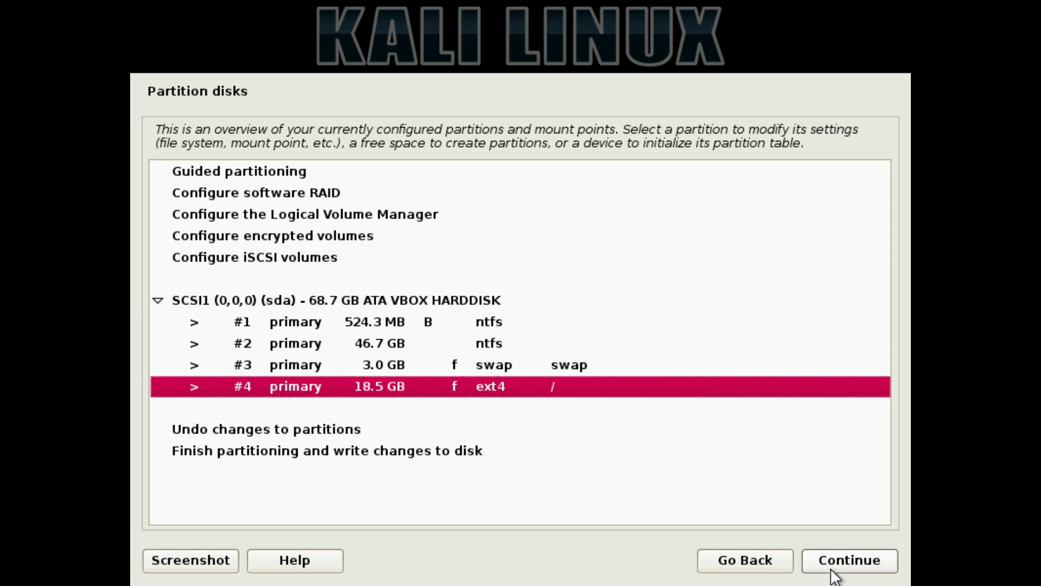
left_click(301, 450)
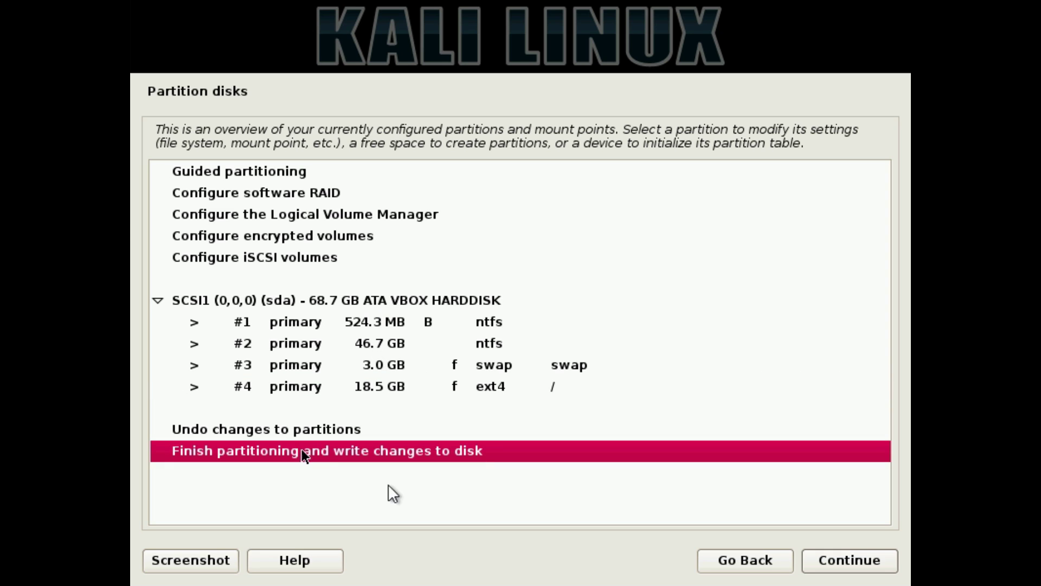
Answer Yes to 'Write the changes to disks?' for the swap and ext4 partitions
left_click(821, 561)
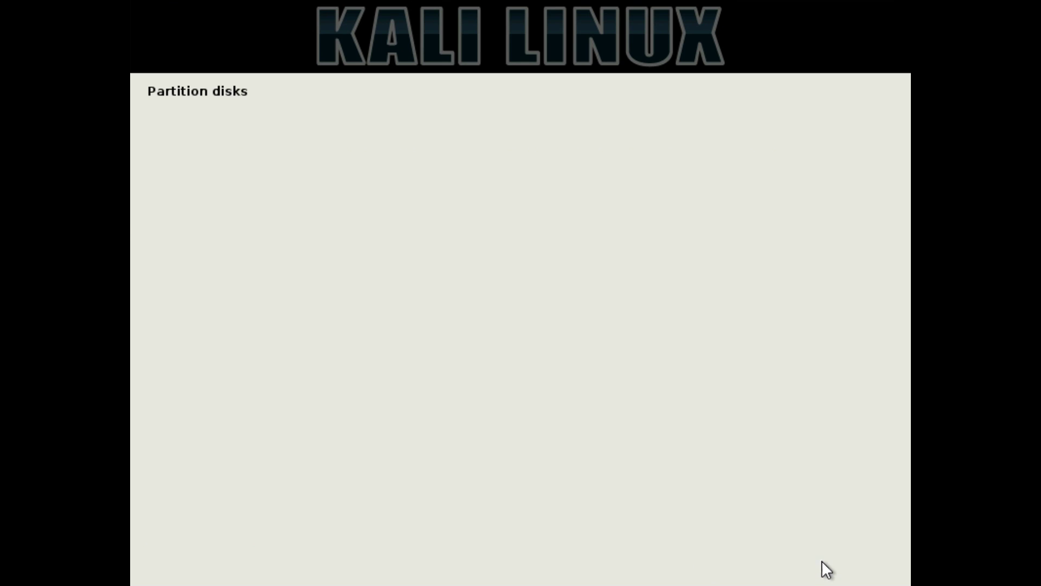
left_click(176, 311)
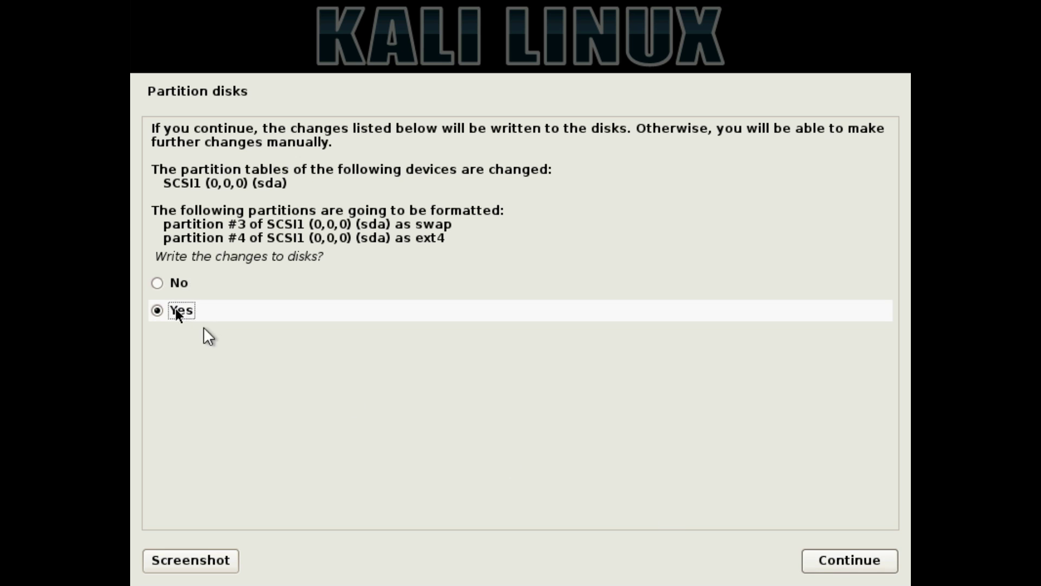
left_click(847, 563)
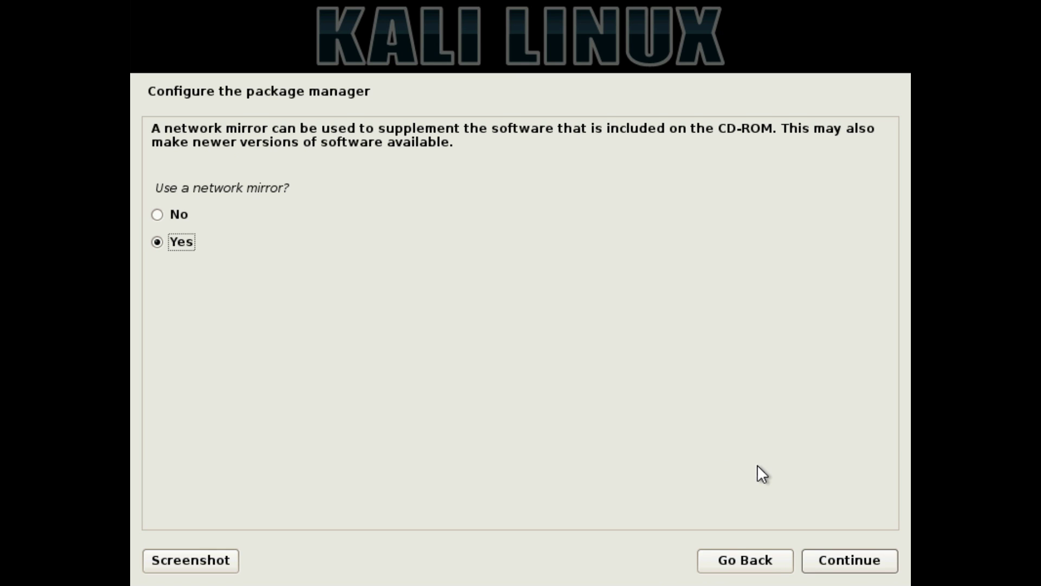
Decline the network mirror and install GRUB to the master boot record on /dev/sda
left_click(187, 218)
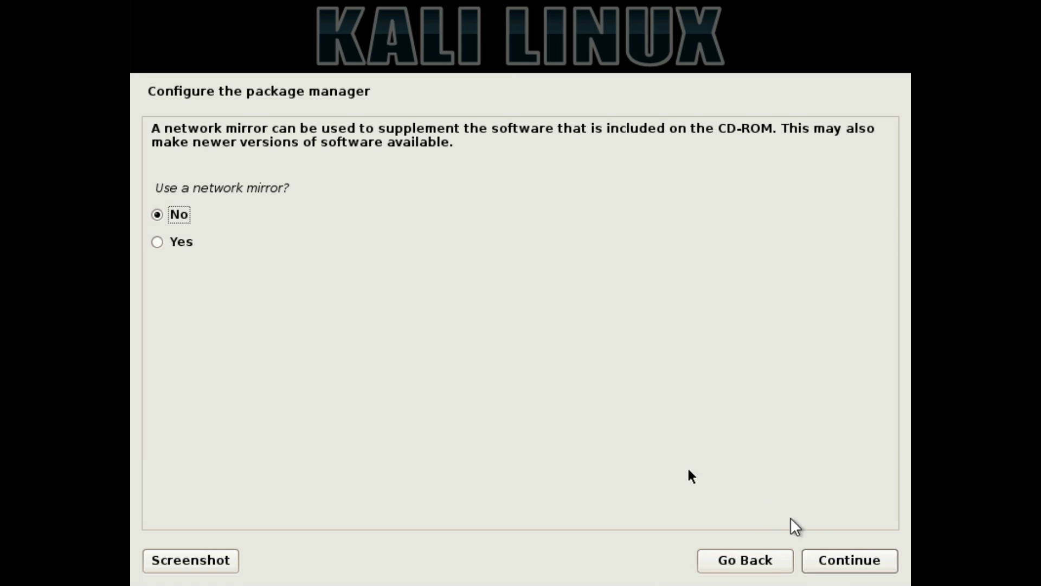
left_click(843, 558)
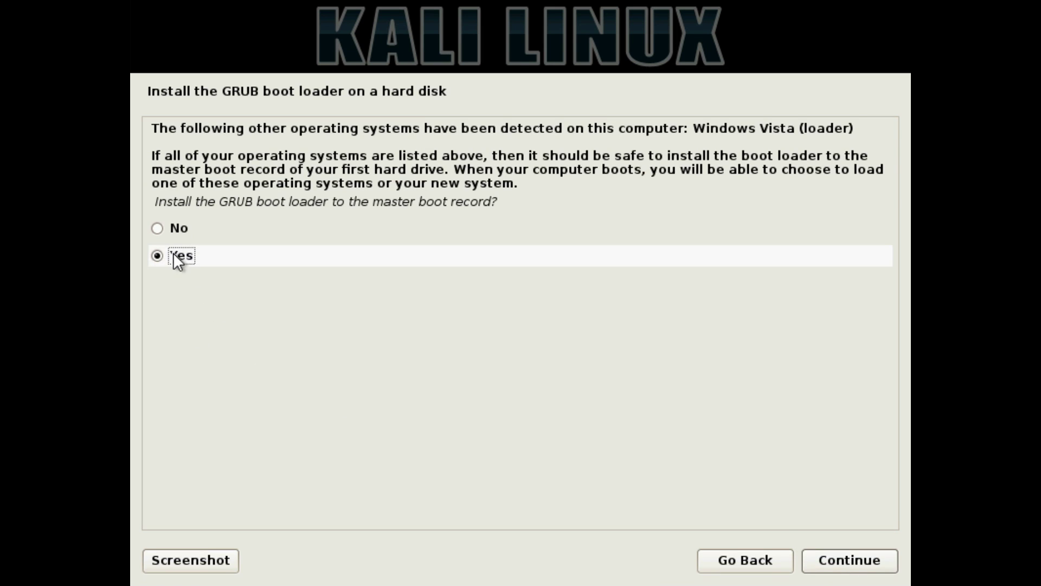
left_click(835, 559)
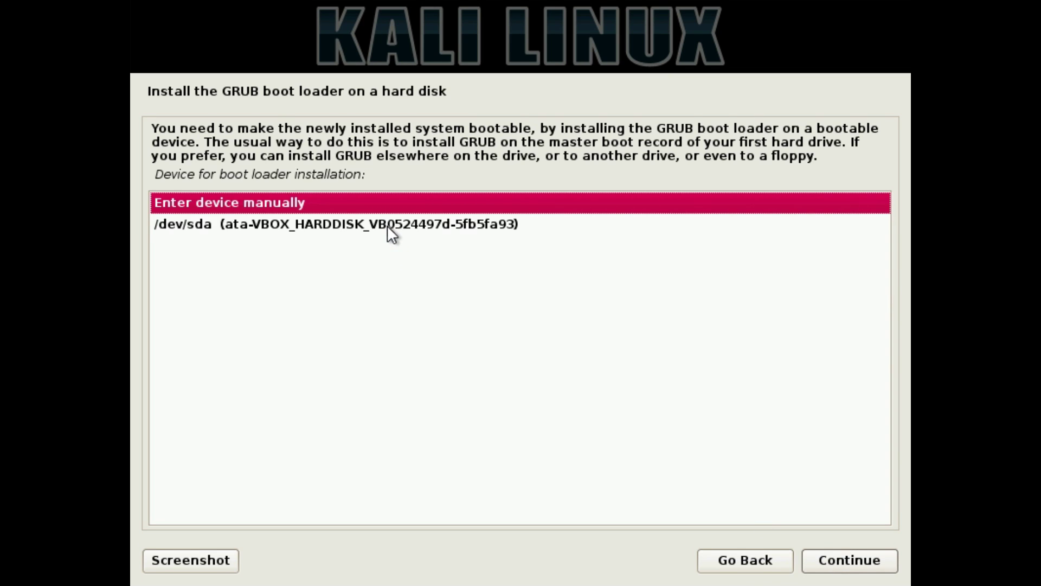
left_click(387, 224)
left_click(858, 559)
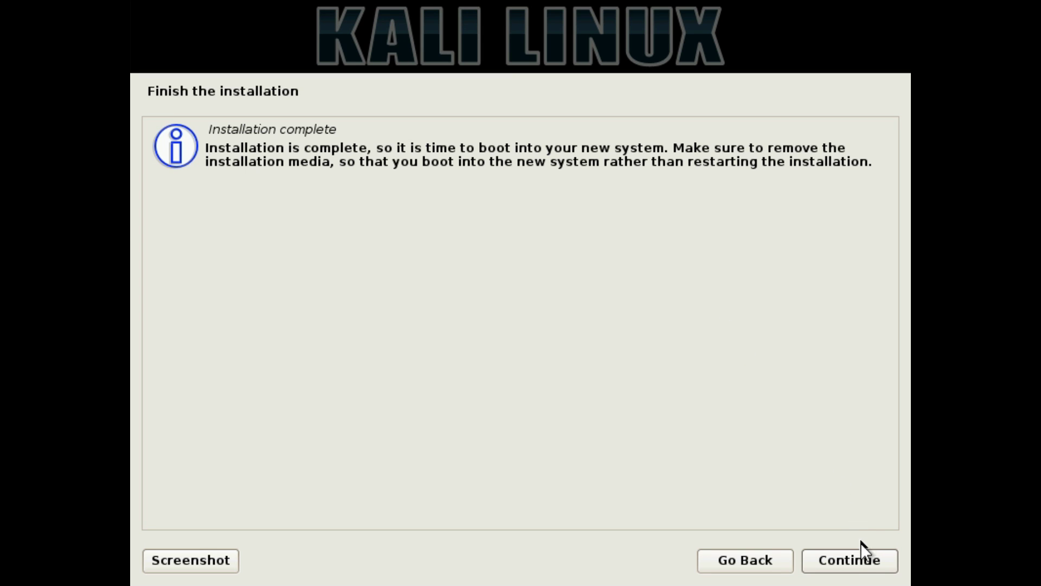
Reboot, check the GRUB entries including Windows 10, and boot Kali GNU/Linux
left_click(861, 558)
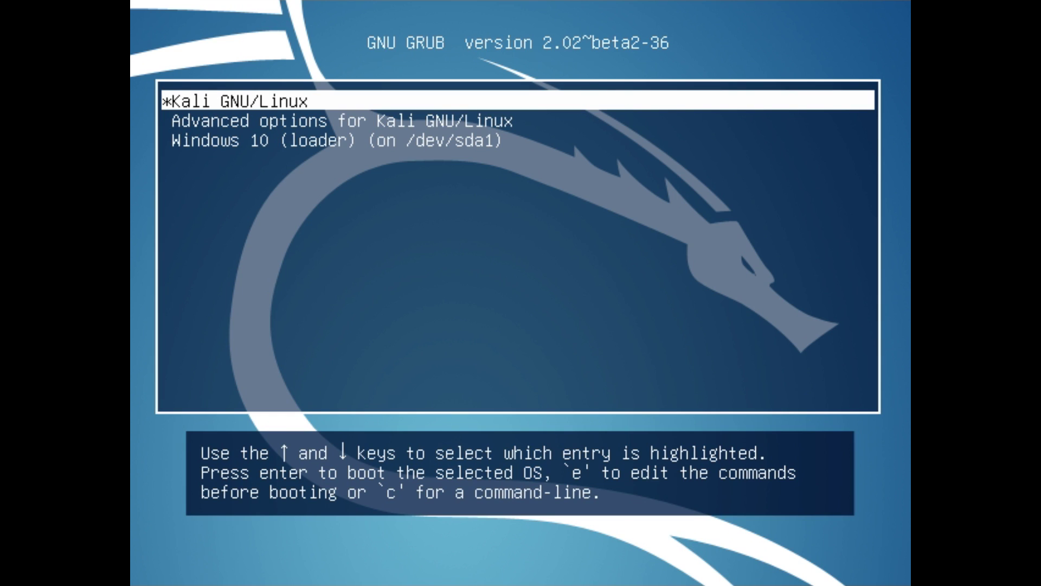
key("Down")
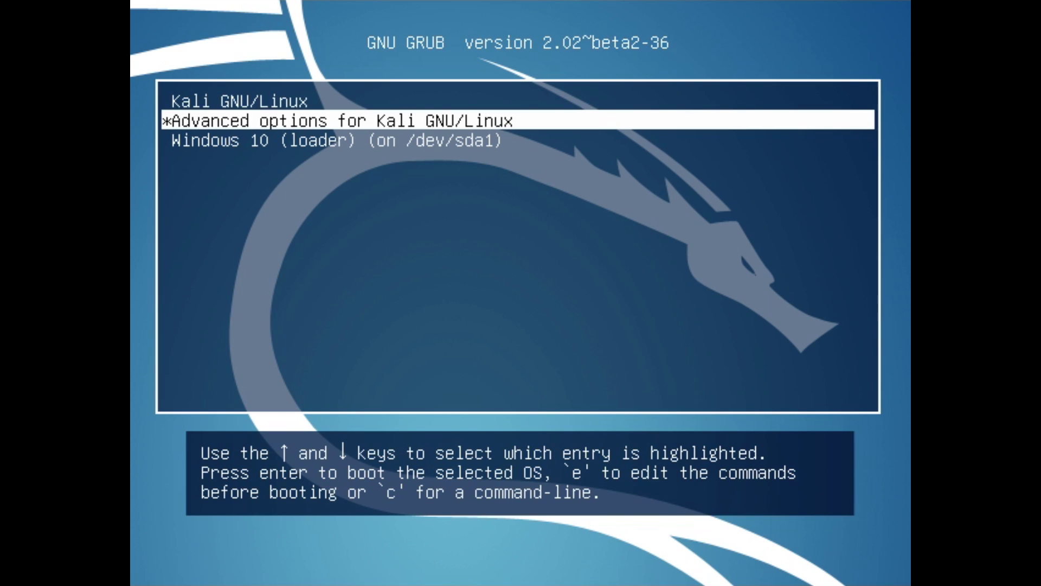
key("Down")
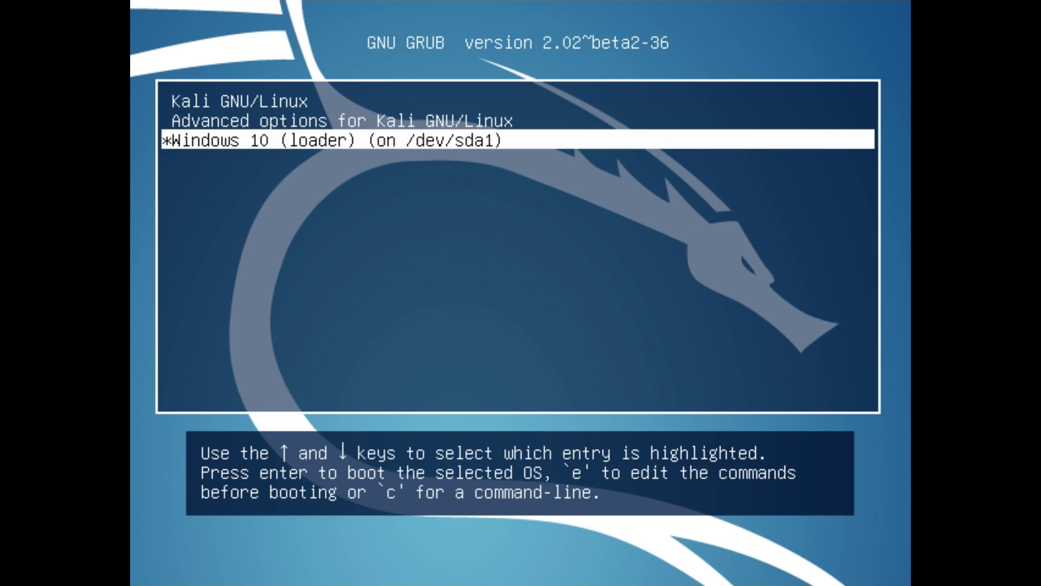
key("Up")
key("Up")
key("Up")
key("Up")
key("Up")
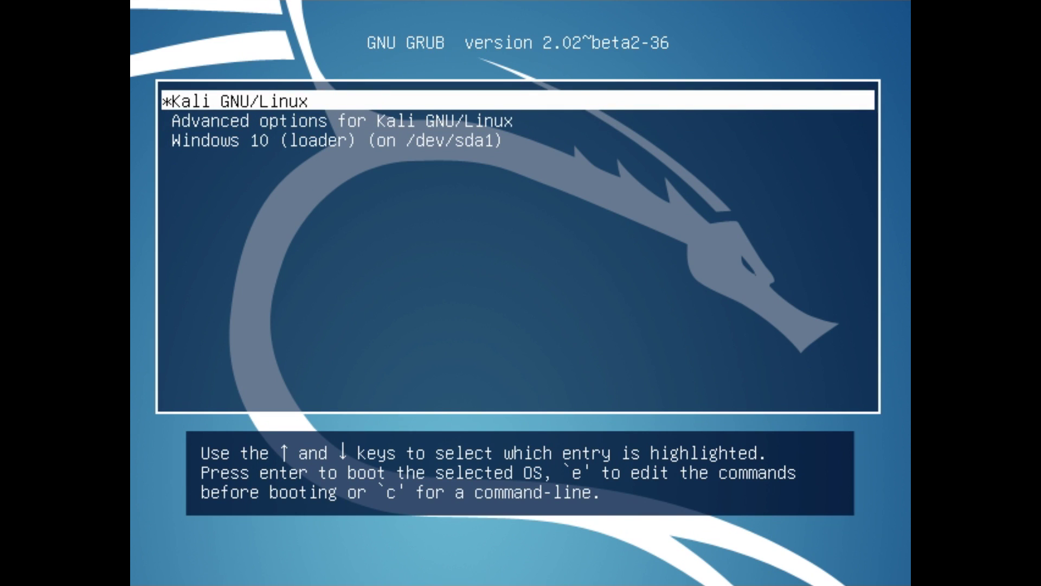
key("Up")
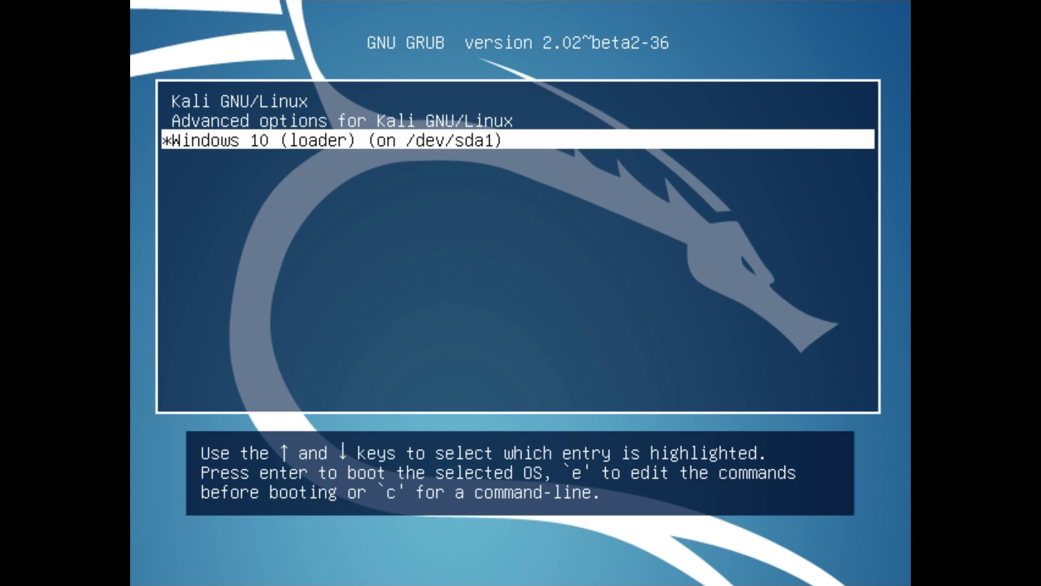
key("Up")
key("Up")
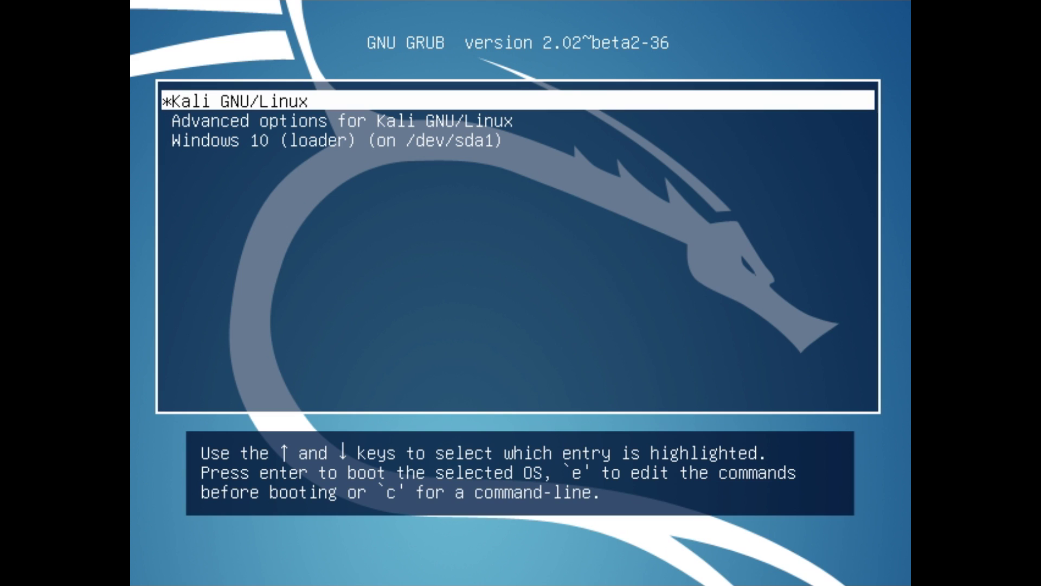
key("Return")
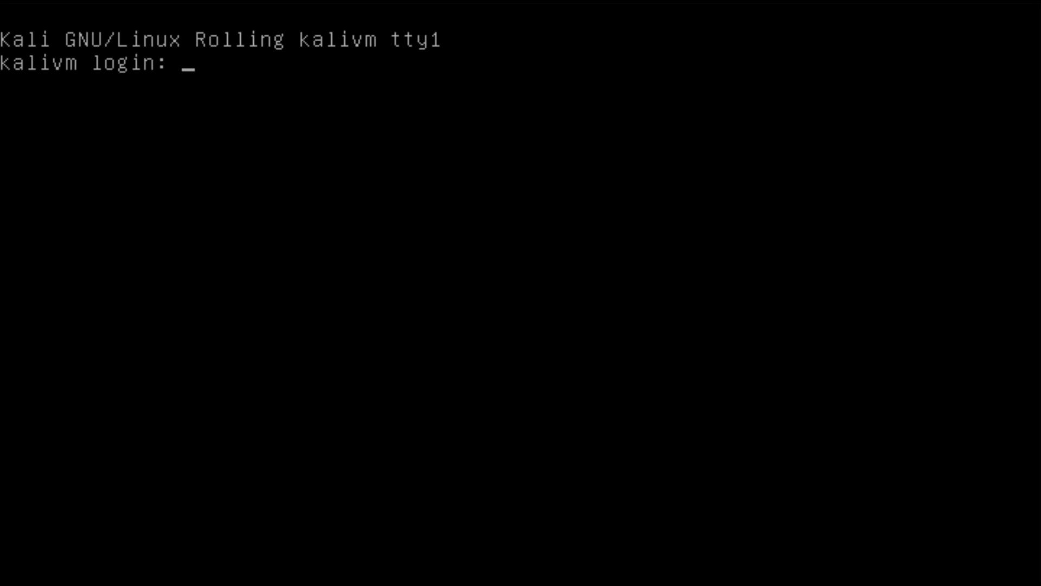
Log in as root at the console and run startx to launch the desktop
type("root")
key("Return")
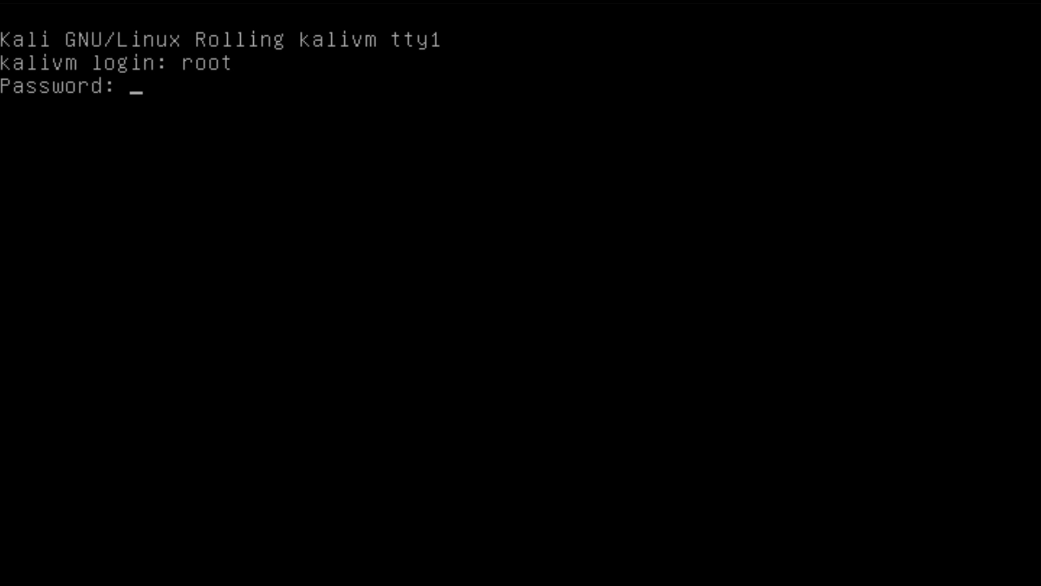
key("Return")
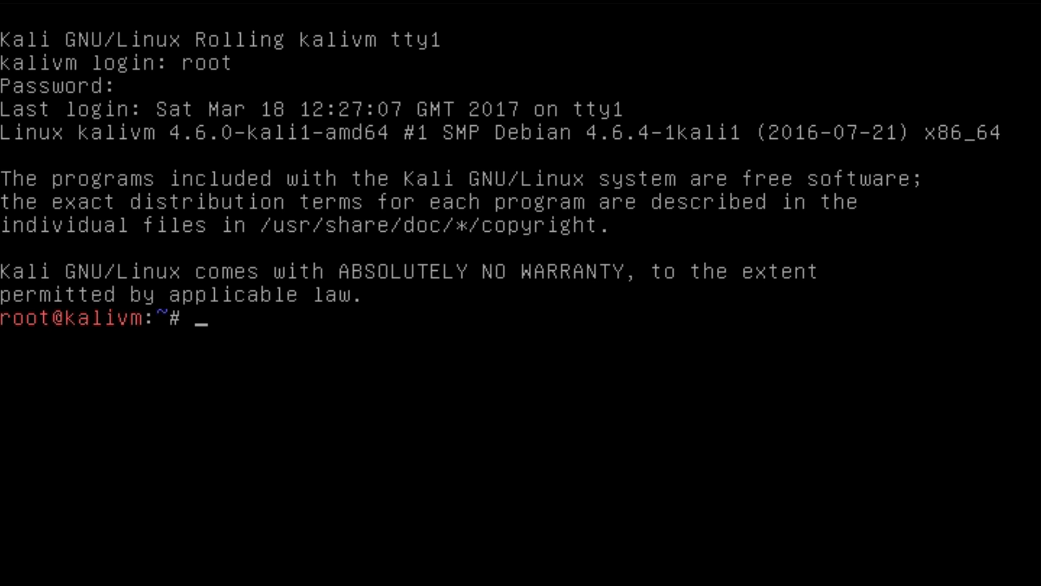
type("startx")
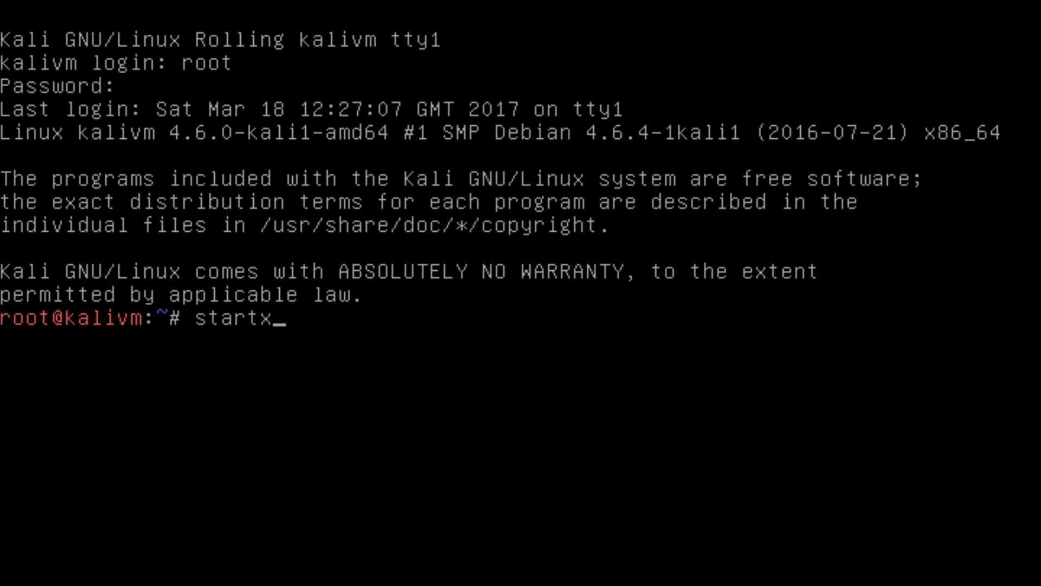
key("Return")
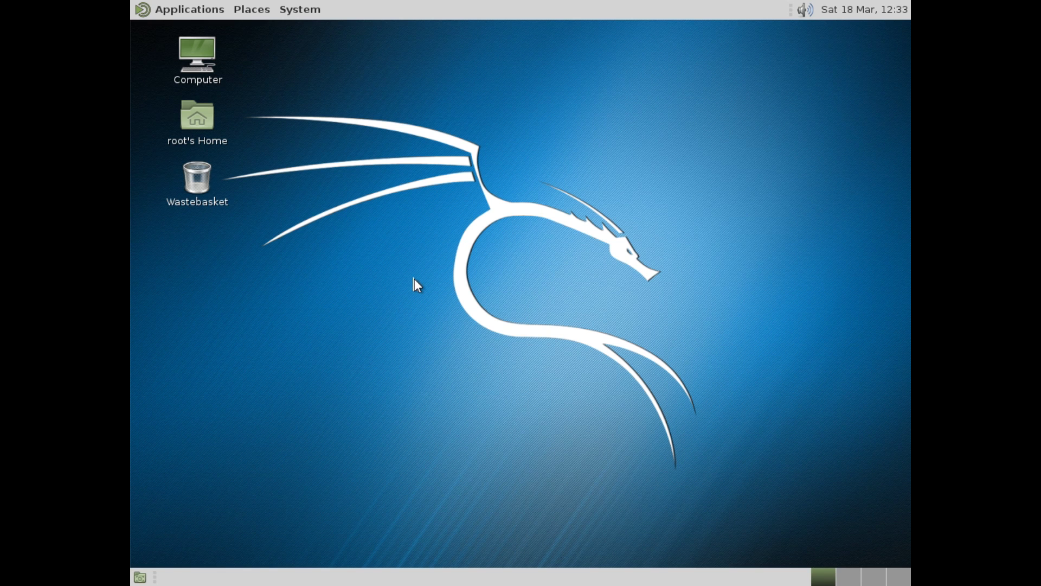
left_click(202, 12)
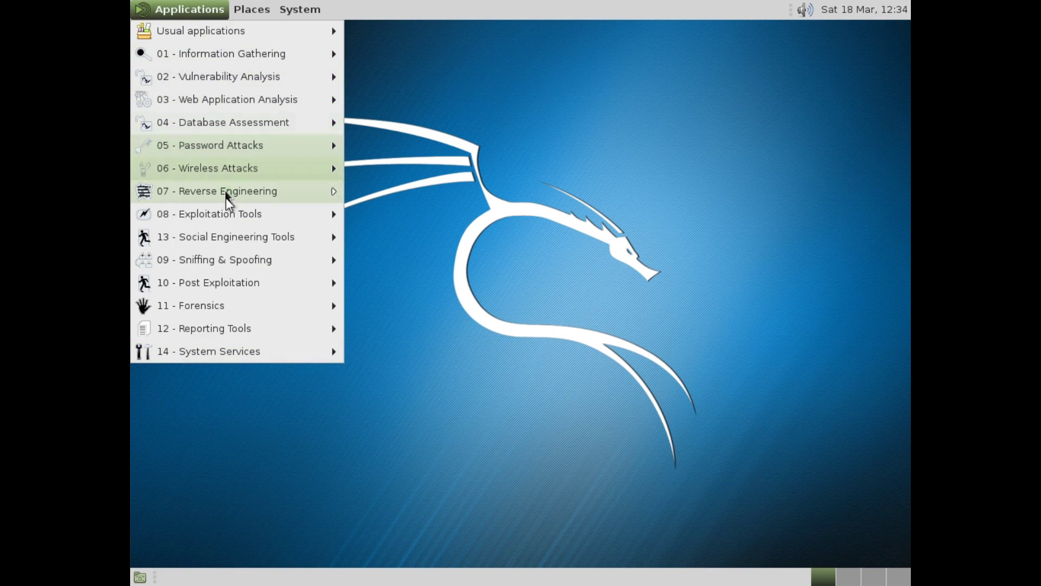
mouse_move(236, 350)
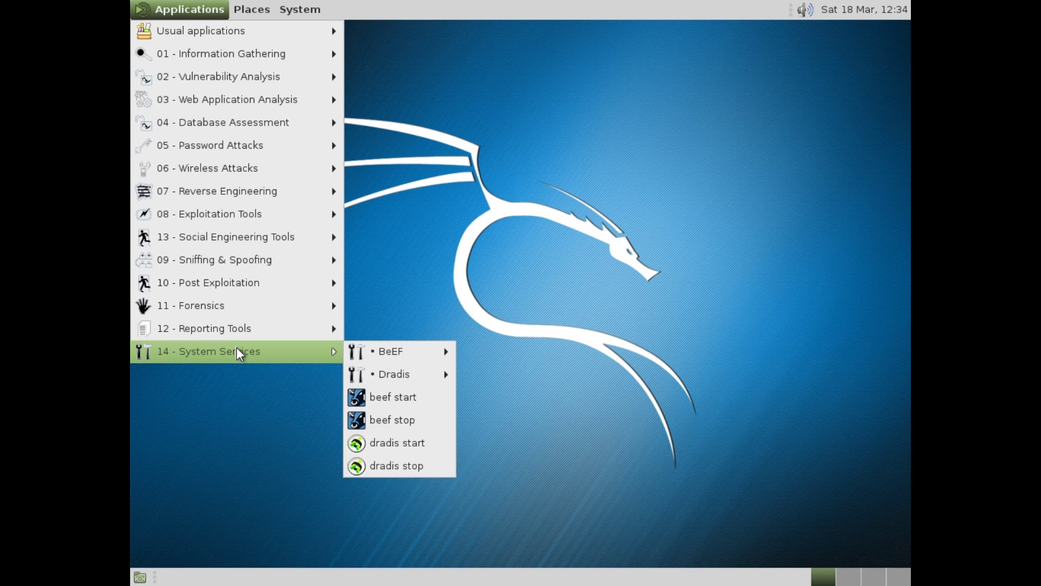
left_click(438, 263)
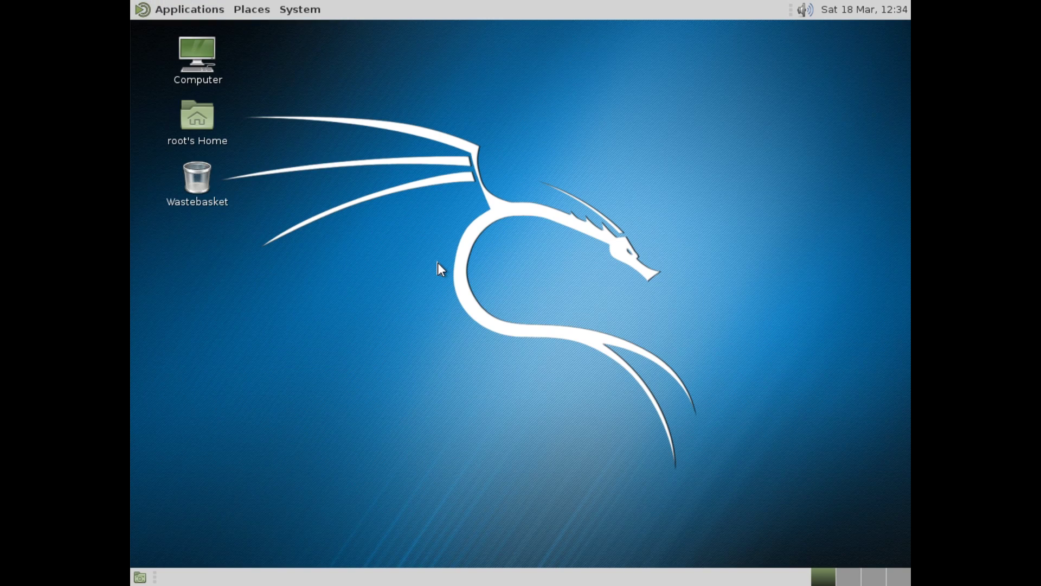